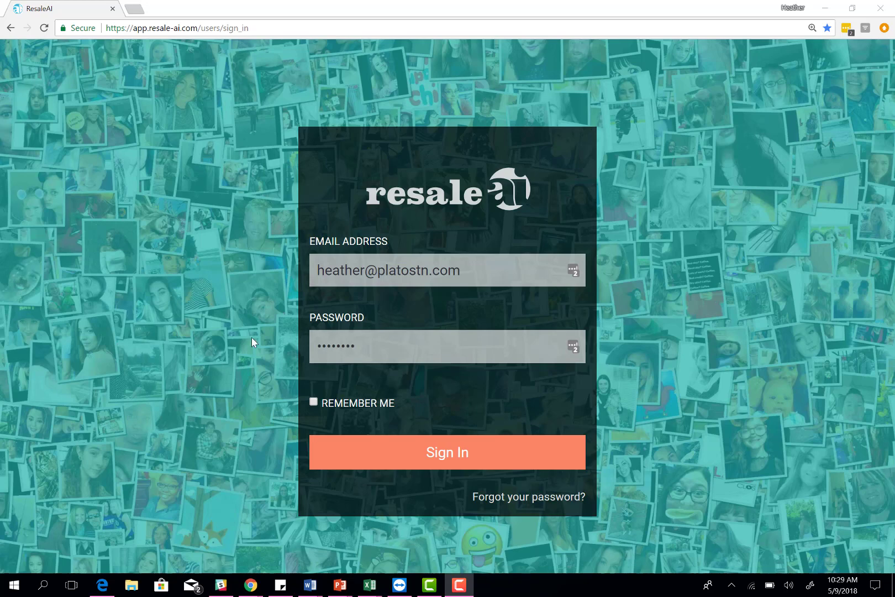
Step: Sign in to ResaleAI and go to Account Settings from the top-right menu
{"action": "left_click", "coordinate": [402, 453]}
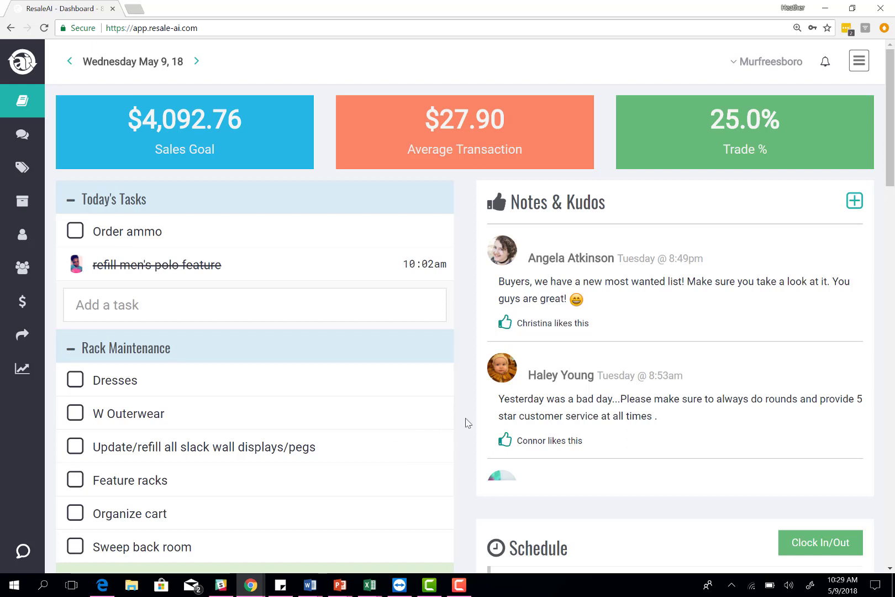
{"action": "left_click", "coordinate": [859, 61]}
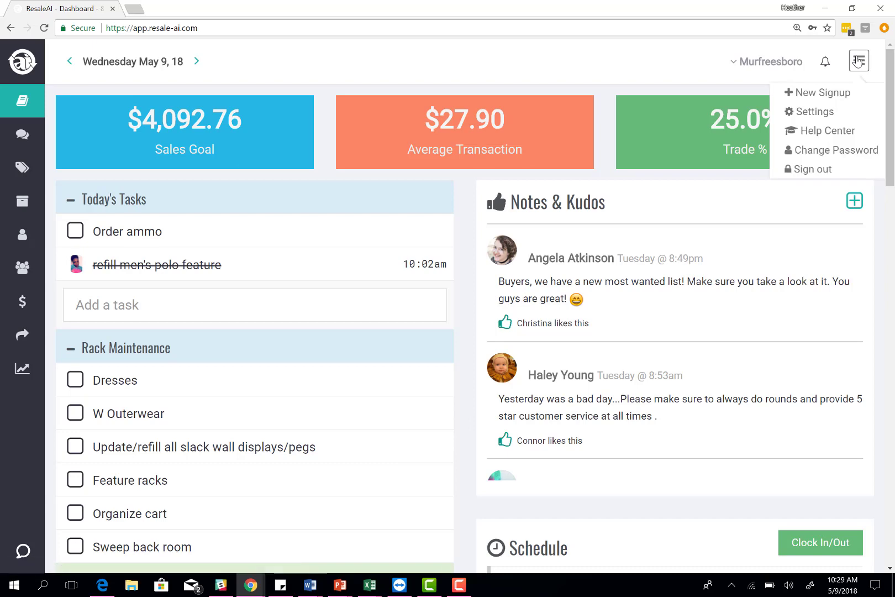
{"action": "left_click", "coordinate": [822, 113]}
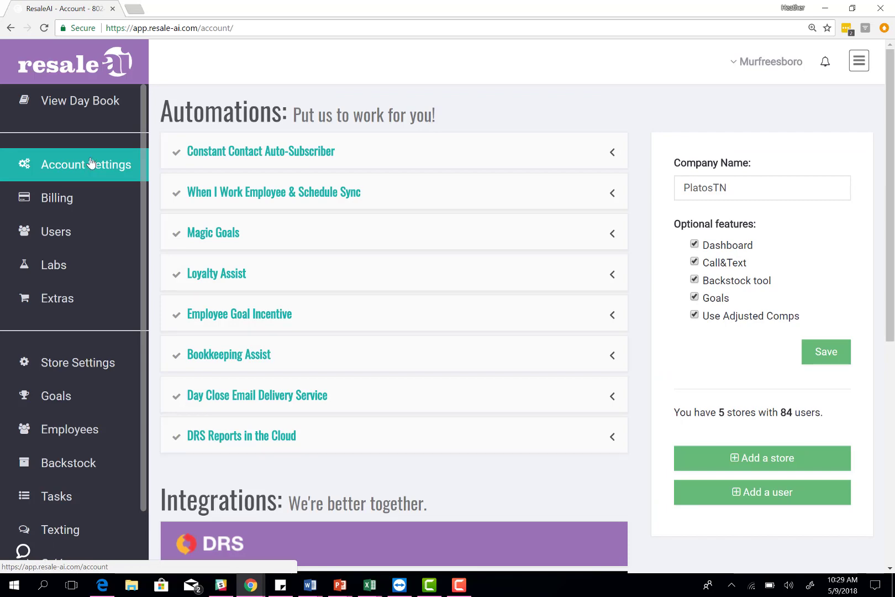
Step: Expand the DRS integration to view its DRS 7.0 and 6.8 installers and store connections
{"action": "scroll", "coordinate": [88, 164], "scroll_direction": "down", "scroll_amount": 1}
{"action": "scroll", "coordinate": [377, 121], "scroll_direction": "down", "scroll_amount": 4}
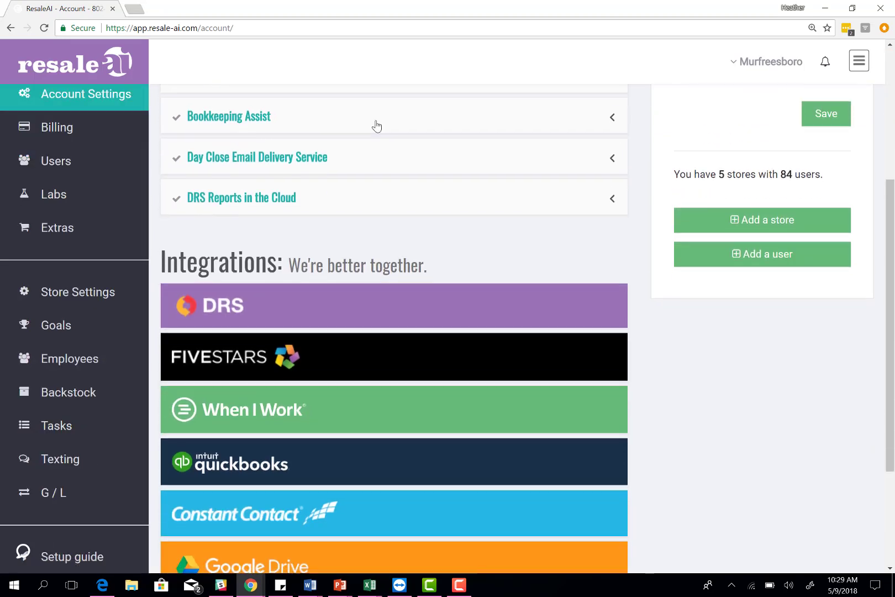
{"action": "left_click", "coordinate": [272, 314]}
{"action": "scroll", "coordinate": [296, 312], "scroll_direction": "down", "scroll_amount": 2}
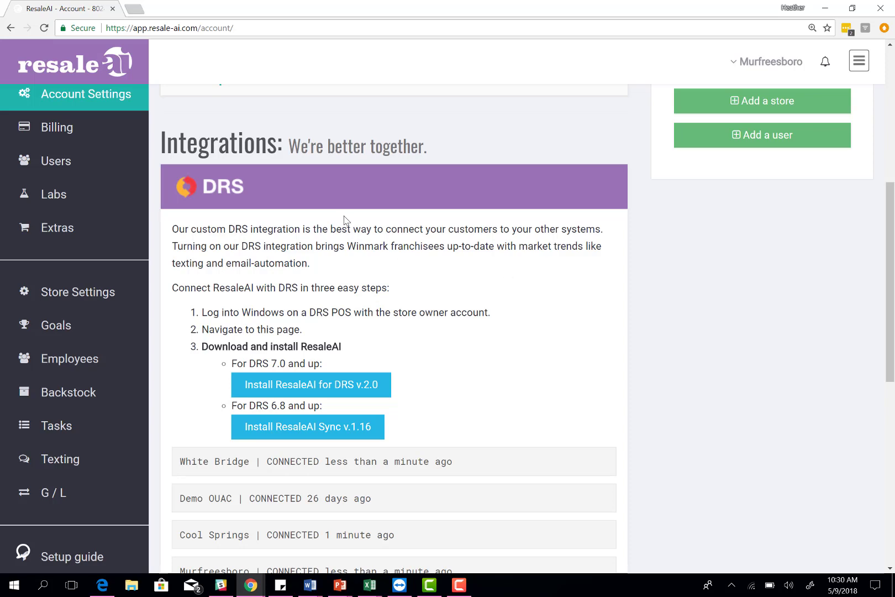
Step: Close DRS, expand FiveStars, and review White Bridge's Auto-points and Auto-tags settings
{"action": "left_click", "coordinate": [341, 198]}
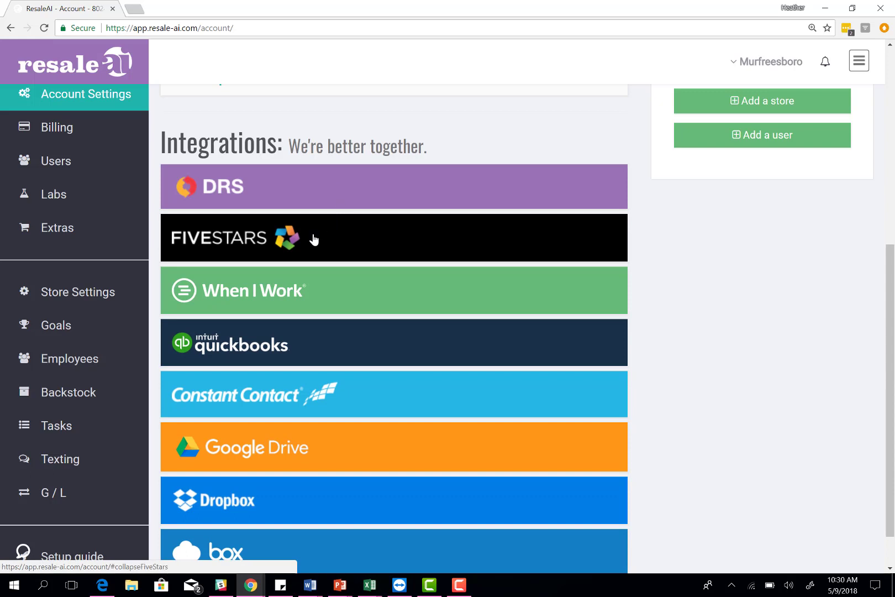
{"action": "left_click", "coordinate": [312, 238]}
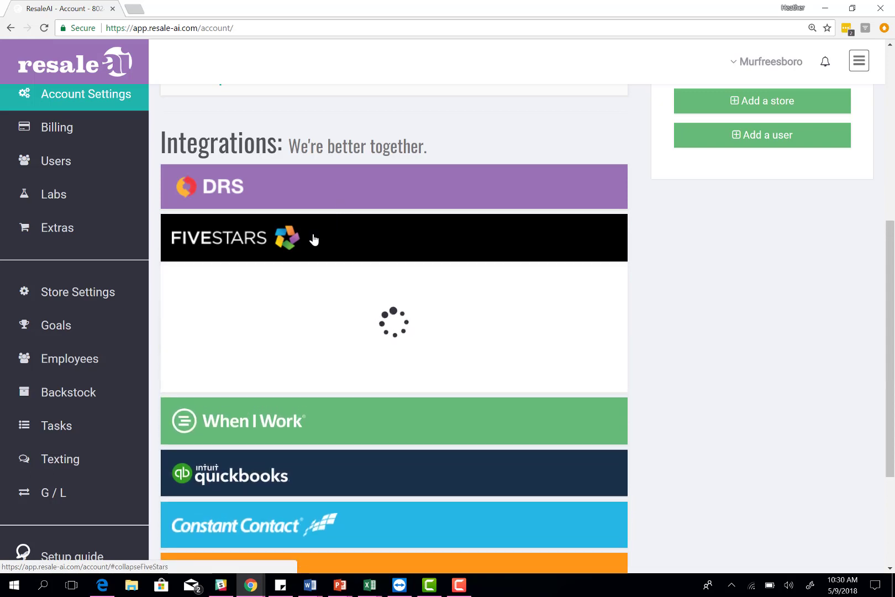
{"action": "left_click", "coordinate": [293, 350]}
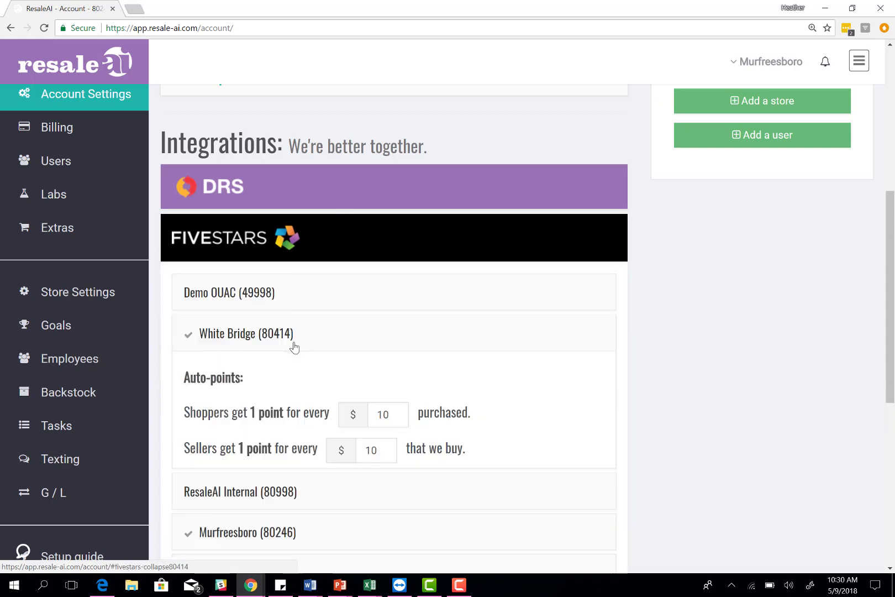
{"action": "scroll", "coordinate": [523, 350], "scroll_direction": "down", "scroll_amount": 3}
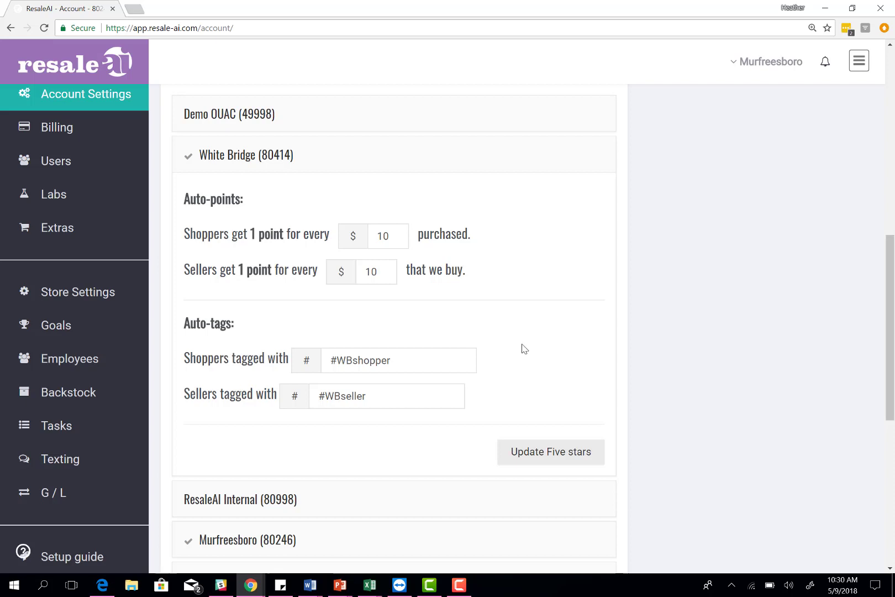
{"action": "left_click", "coordinate": [378, 161]}
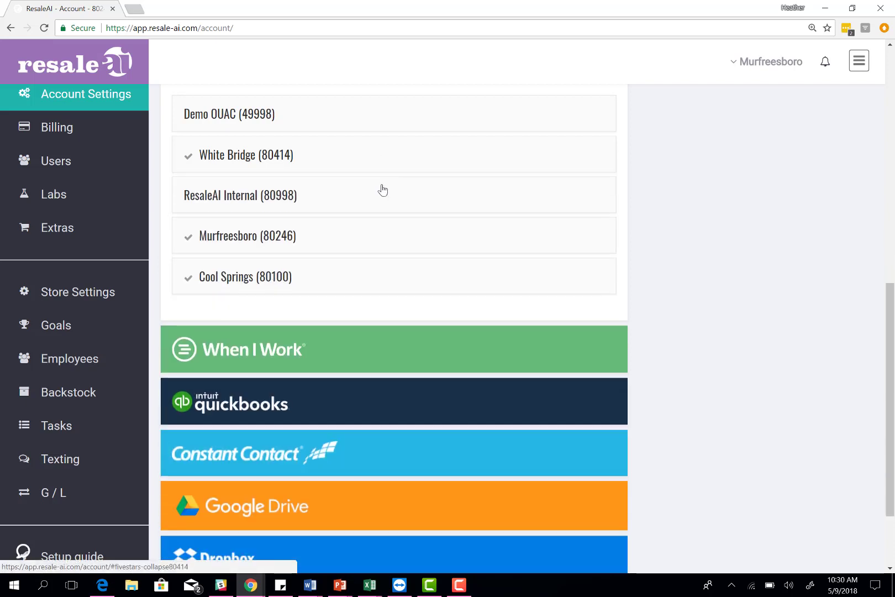
{"action": "scroll", "coordinate": [379, 236], "scroll_direction": "up", "scroll_amount": 1}
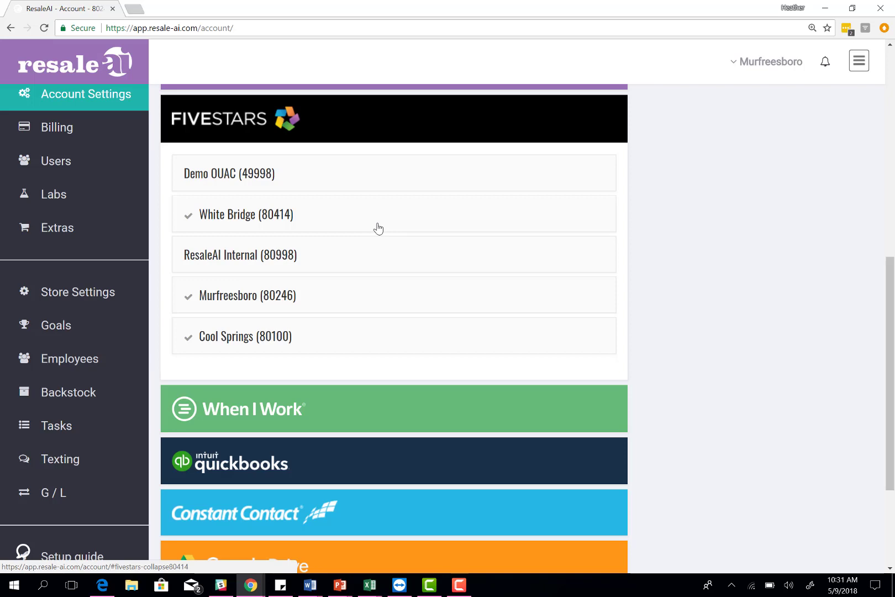
Step: Close FiveStars and review When I Work, dismissing its add-account login window
{"action": "left_click", "coordinate": [361, 131]}
{"action": "left_click", "coordinate": [323, 231]}
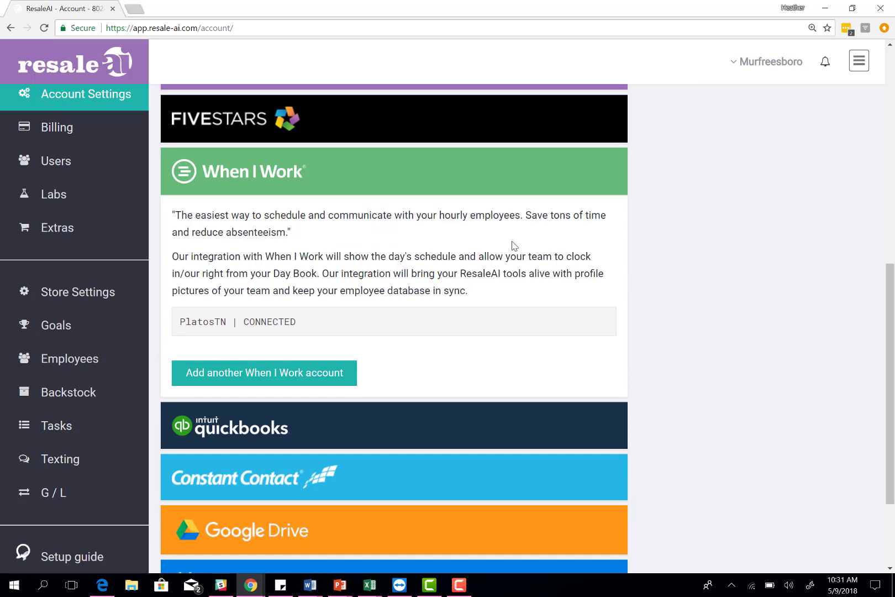
{"action": "left_click", "coordinate": [283, 374]}
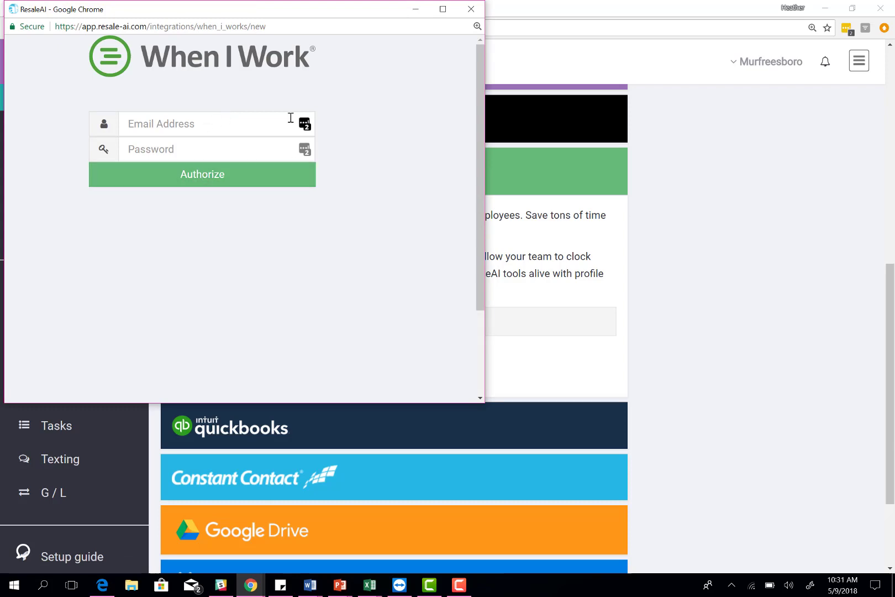
{"action": "left_click", "coordinate": [471, 8]}
{"action": "left_click", "coordinate": [324, 186]}
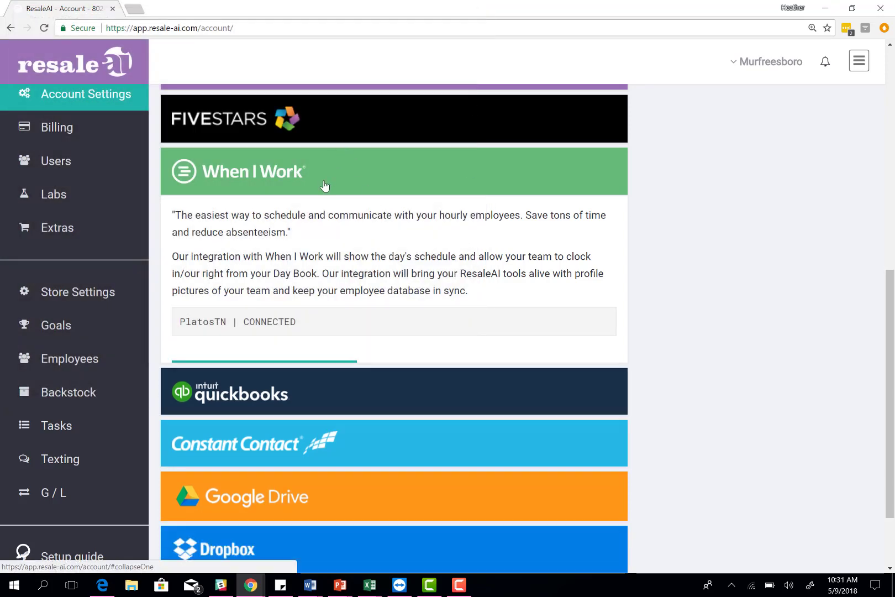
{"action": "scroll", "coordinate": [396, 193], "scroll_direction": "up", "scroll_amount": 7}
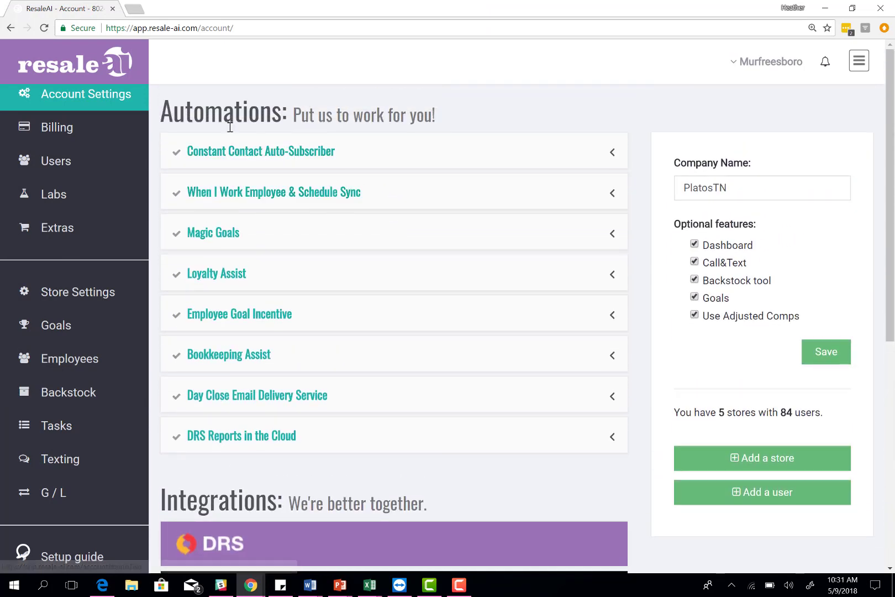
Step: Review the Employee & Schedule Sync automation, then collapse it again
{"action": "left_click", "coordinate": [253, 206]}
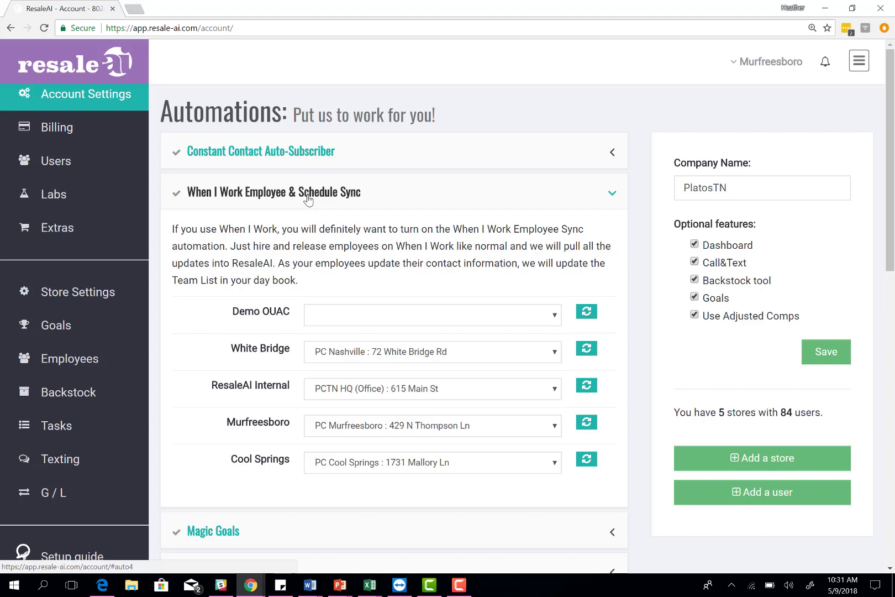
{"action": "left_click", "coordinate": [308, 200]}
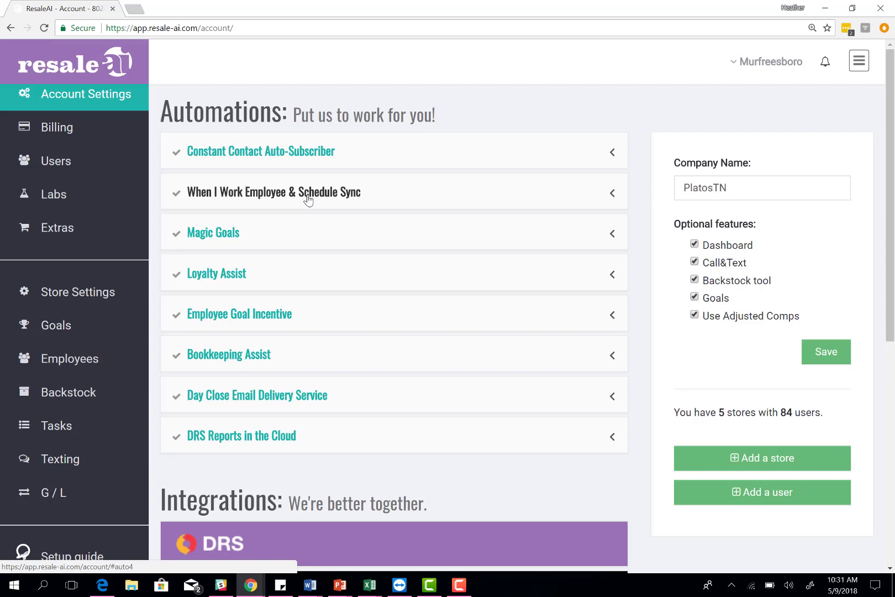
{"action": "scroll", "coordinate": [308, 199], "scroll_direction": "down", "scroll_amount": 6}
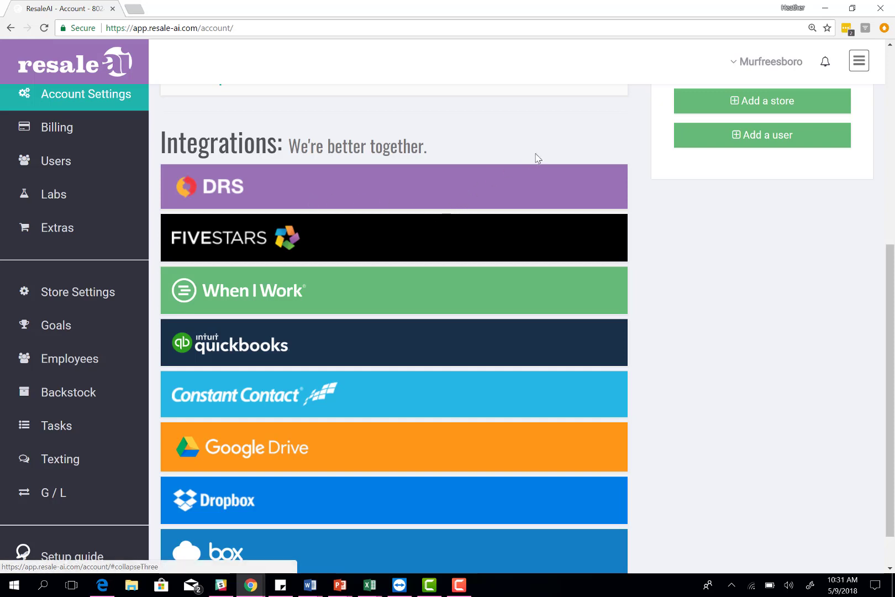
Step: Expand QuickBooks to see the connected Online account for L2M LLC
{"action": "scroll", "coordinate": [509, 161], "scroll_direction": "down", "scroll_amount": 1}
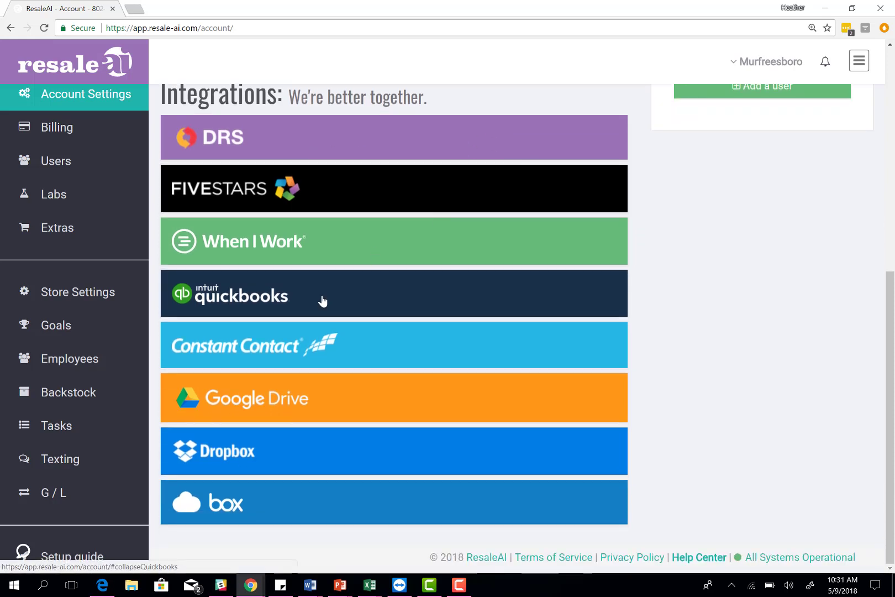
{"action": "left_click", "coordinate": [323, 301]}
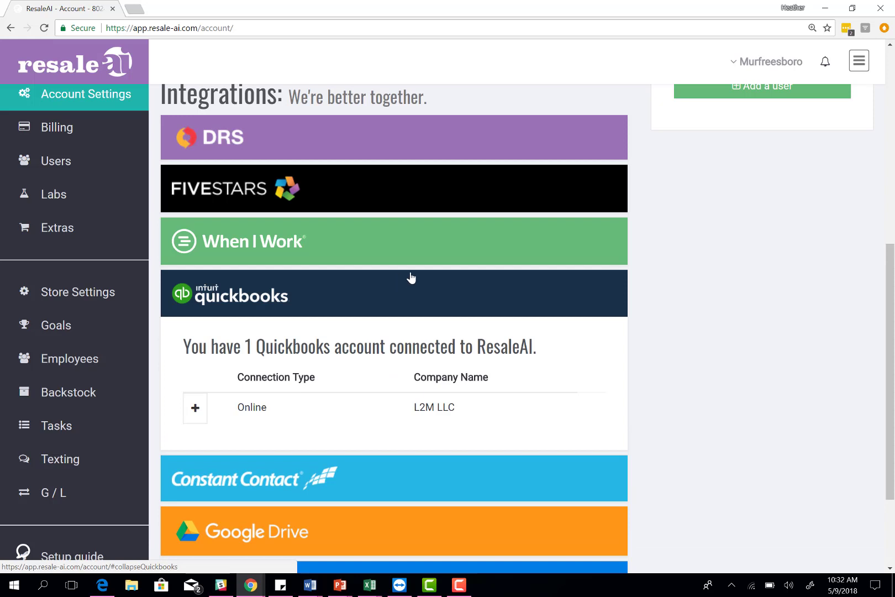
{"action": "scroll", "coordinate": [452, 270], "scroll_direction": "down", "scroll_amount": 1}
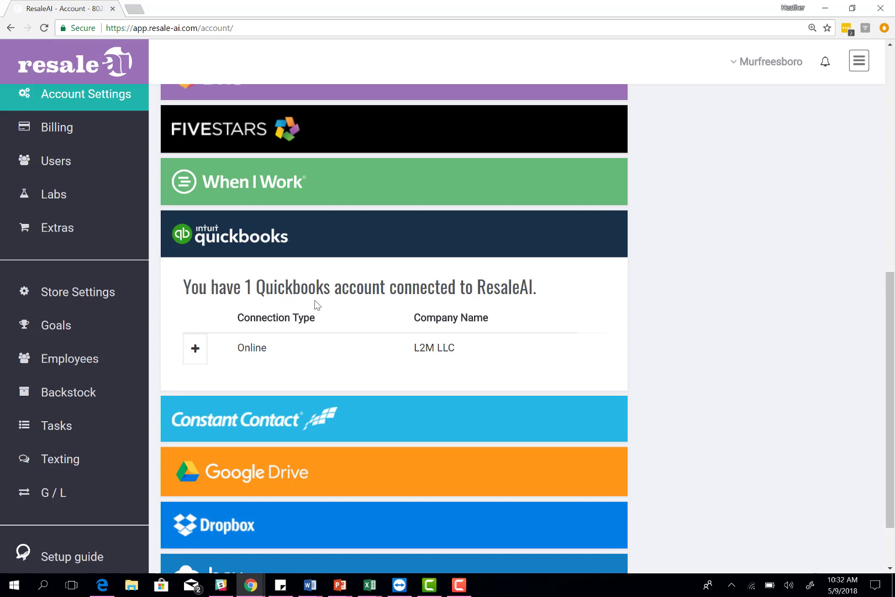
Step: Close QuickBooks and review Constant Contact, dismissing its add-account login window
{"action": "left_click", "coordinate": [318, 255]}
{"action": "left_click", "coordinate": [339, 354]}
{"action": "scroll", "coordinate": [494, 354], "scroll_direction": "down", "scroll_amount": 3}
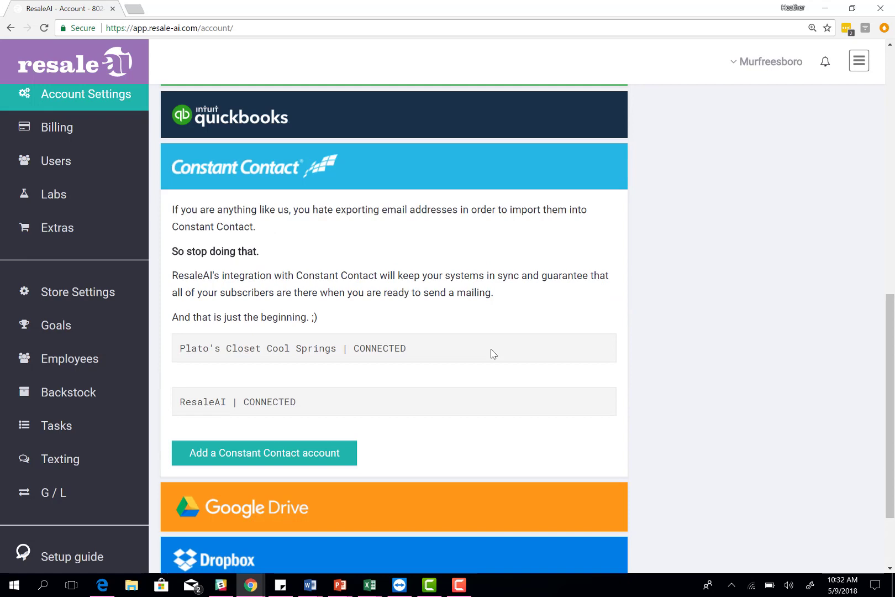
{"action": "left_click", "coordinate": [220, 458]}
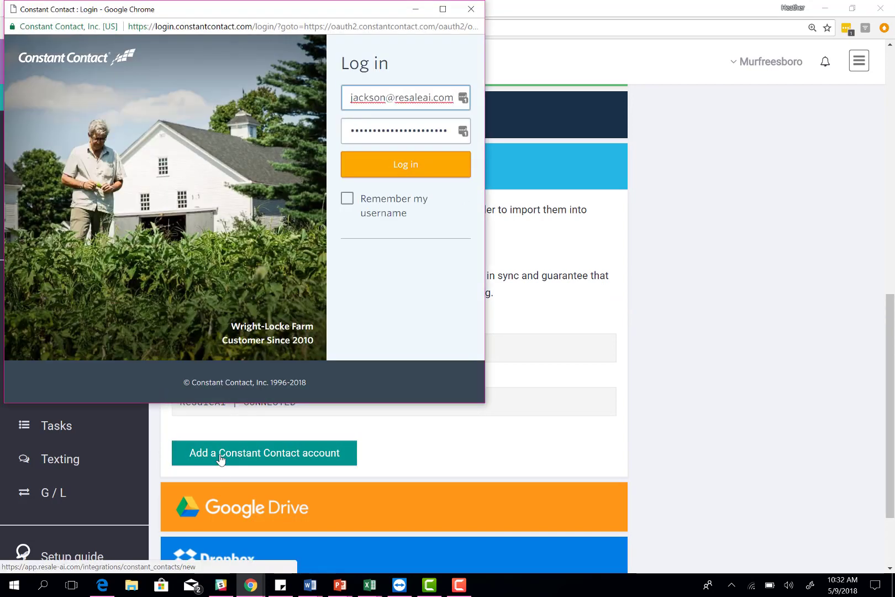
{"action": "left_click", "coordinate": [471, 9]}
{"action": "scroll", "coordinate": [323, 210], "scroll_direction": "up", "scroll_amount": 10}
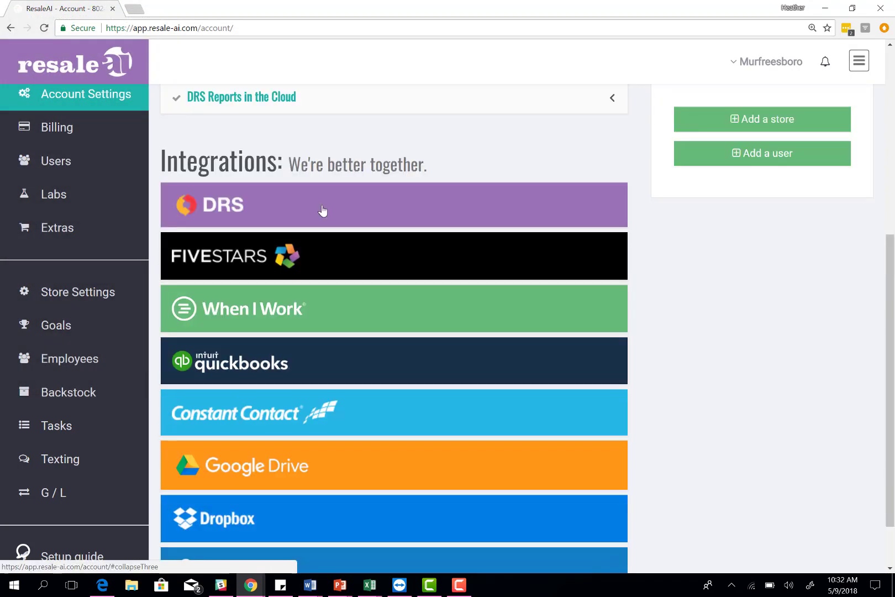
Step: Check White Bridge's list choice in the Constant Contact Auto-Subscriber without changing it
{"action": "left_click", "coordinate": [309, 150]}
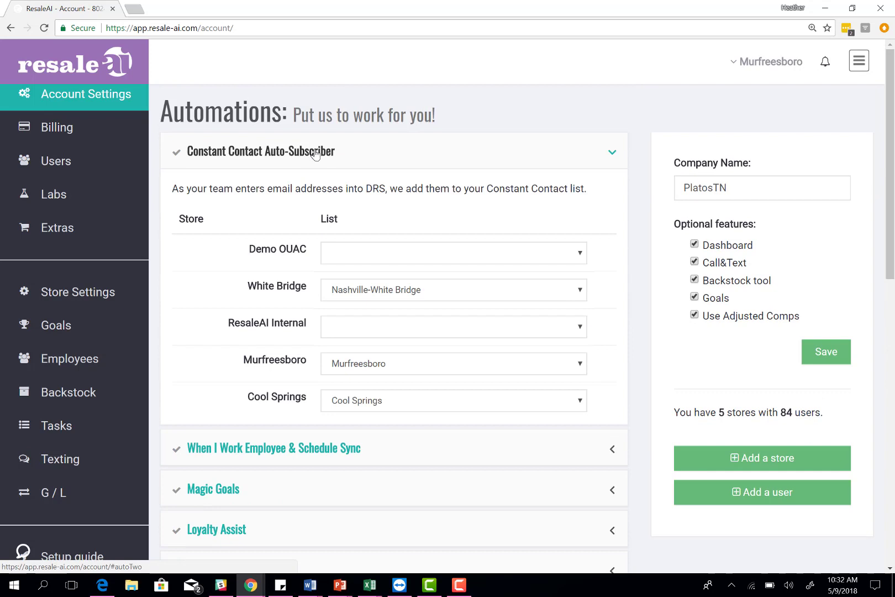
{"action": "left_click", "coordinate": [398, 301]}
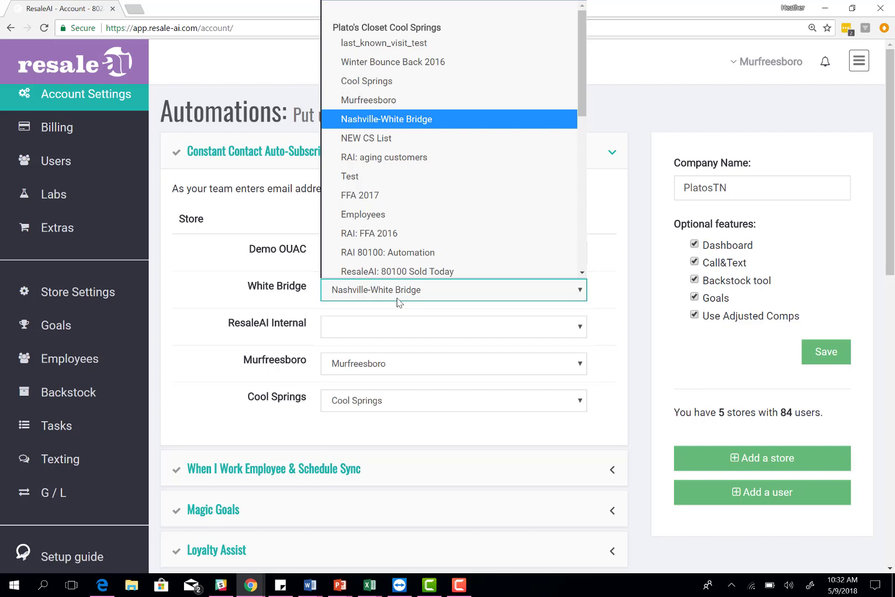
{"action": "left_click", "coordinate": [236, 148]}
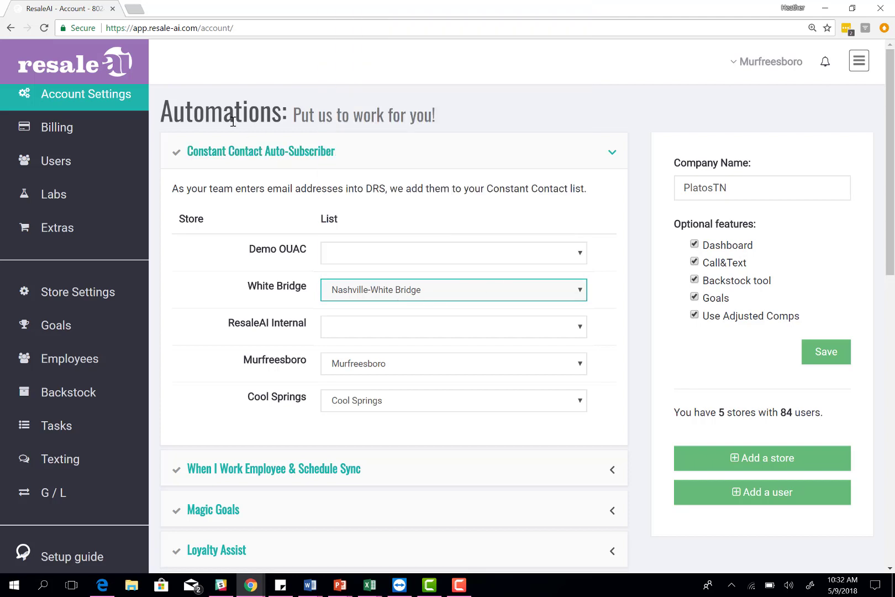
{"action": "left_click", "coordinate": [263, 154]}
{"action": "scroll", "coordinate": [264, 155], "scroll_direction": "down", "scroll_amount": 3}
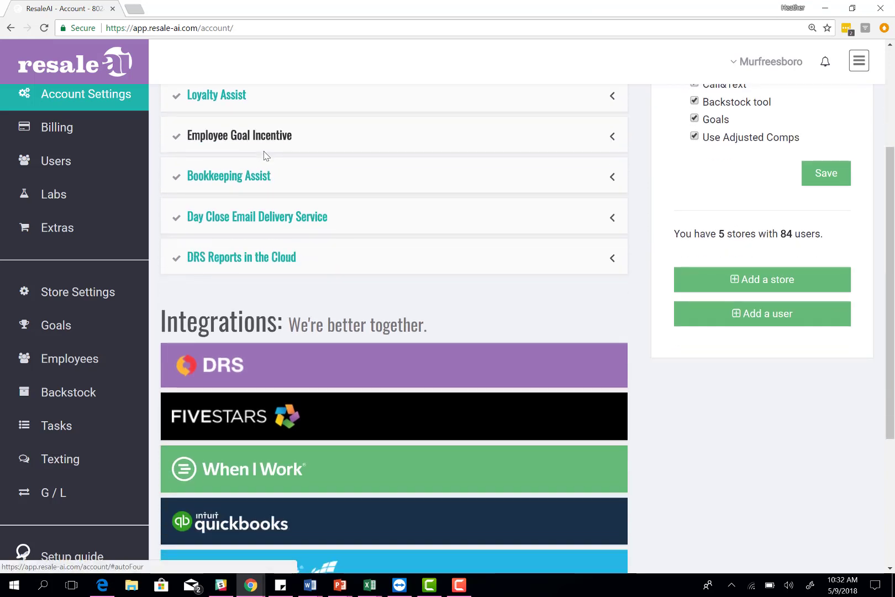
{"action": "scroll", "coordinate": [394, 259], "scroll_direction": "down", "scroll_amount": 2}
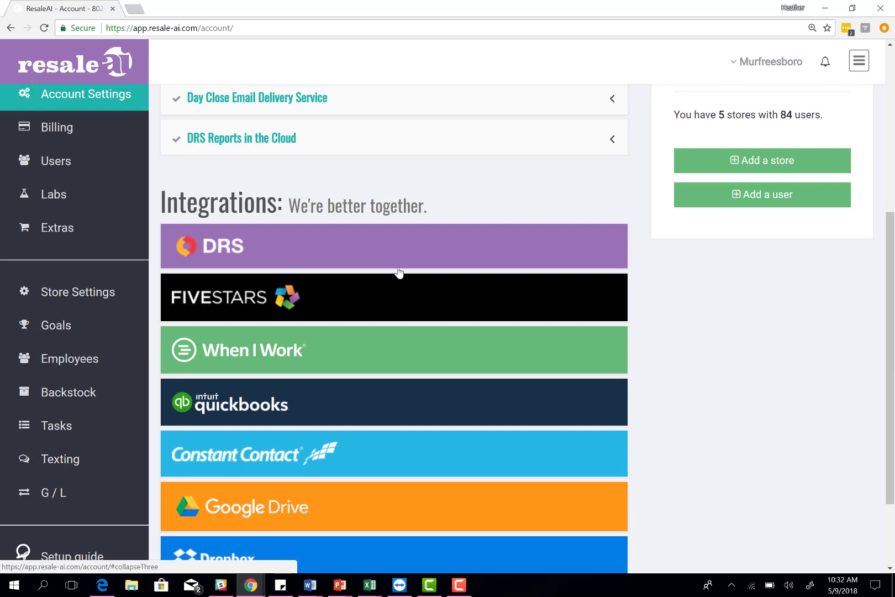
{"action": "scroll", "coordinate": [399, 271], "scroll_direction": "down", "scroll_amount": 2}
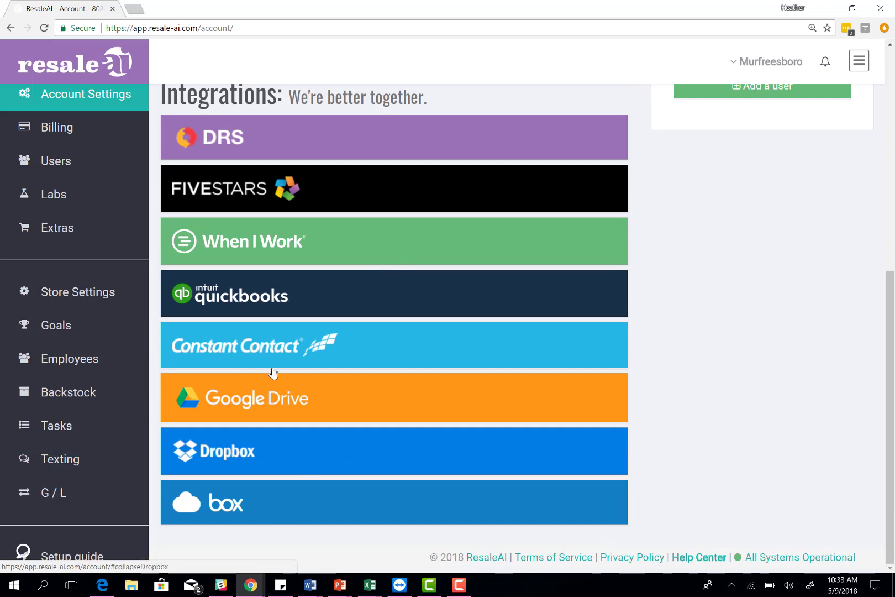
{"action": "left_click", "coordinate": [301, 411]}
{"action": "left_click", "coordinate": [300, 412]}
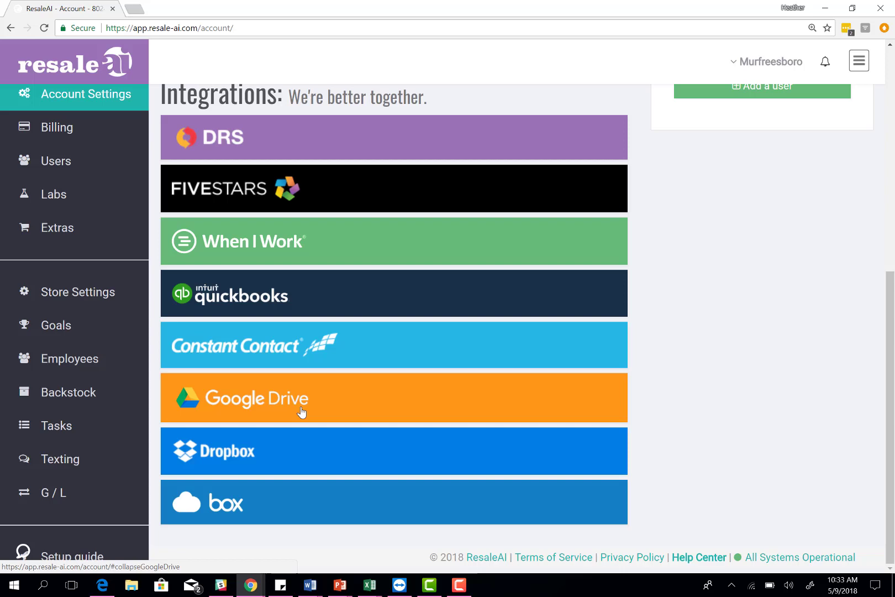
{"action": "scroll", "coordinate": [301, 413], "scroll_direction": "up", "scroll_amount": 5}
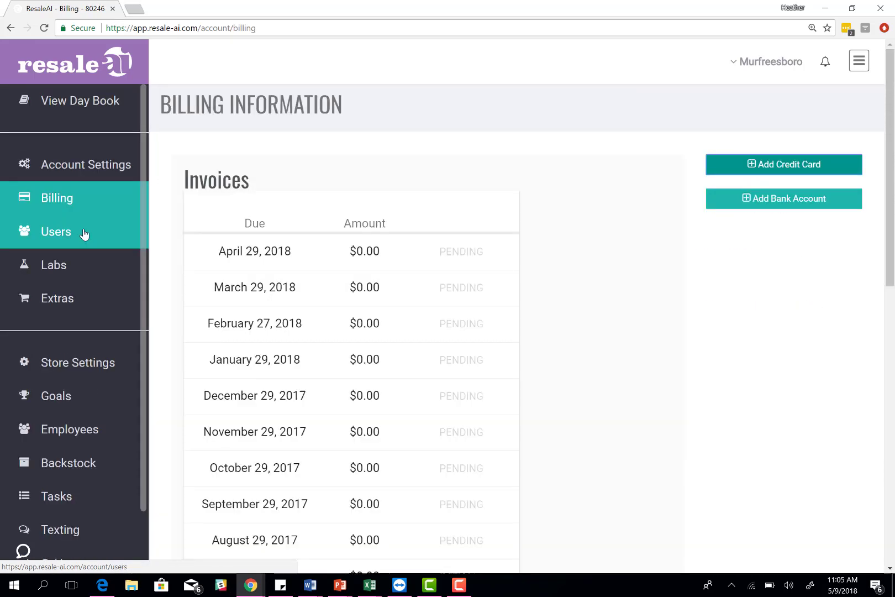
Step: Open User Accounts and inspect the Add user form's fields, closing it without saving
{"action": "left_click", "coordinate": [84, 235]}
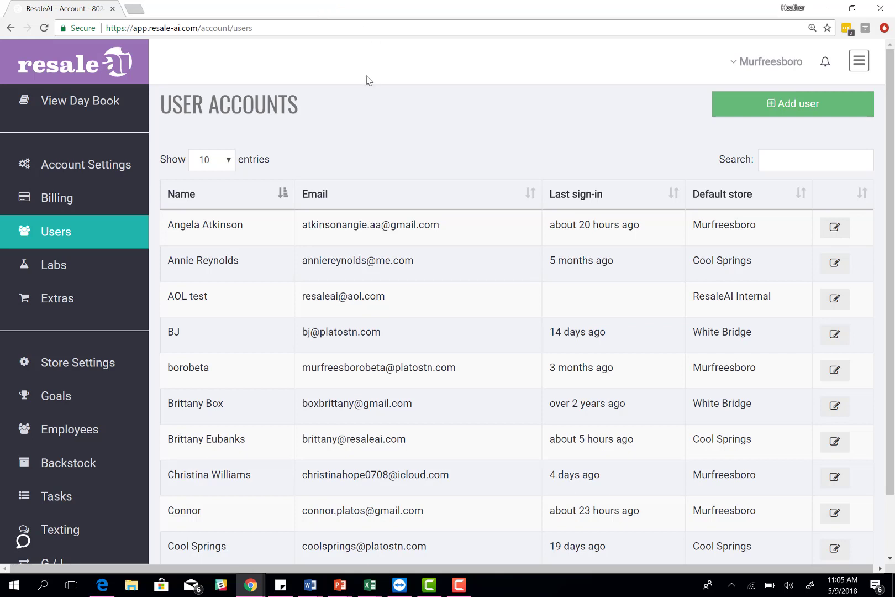
{"action": "left_click", "coordinate": [752, 103]}
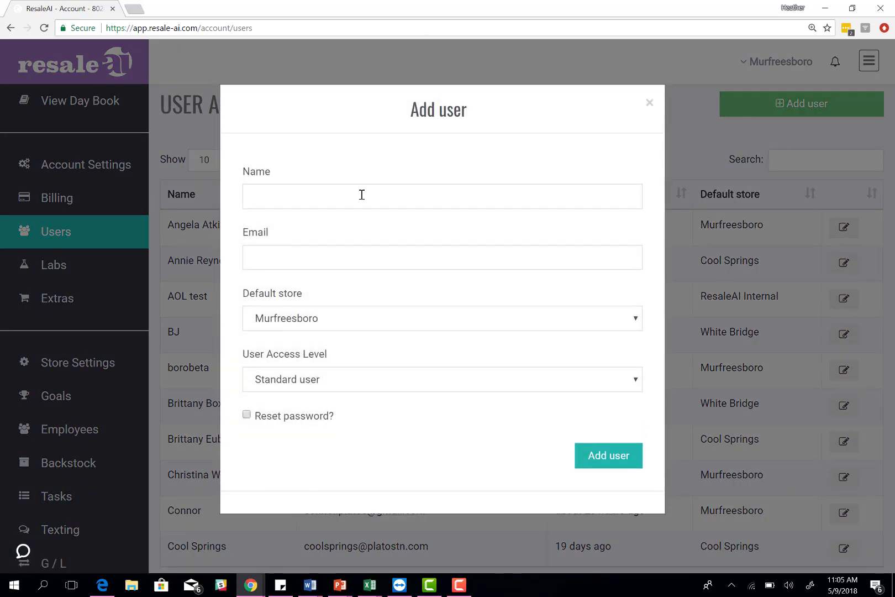
{"action": "left_click", "coordinate": [361, 194]}
{"action": "left_click", "coordinate": [346, 250]}
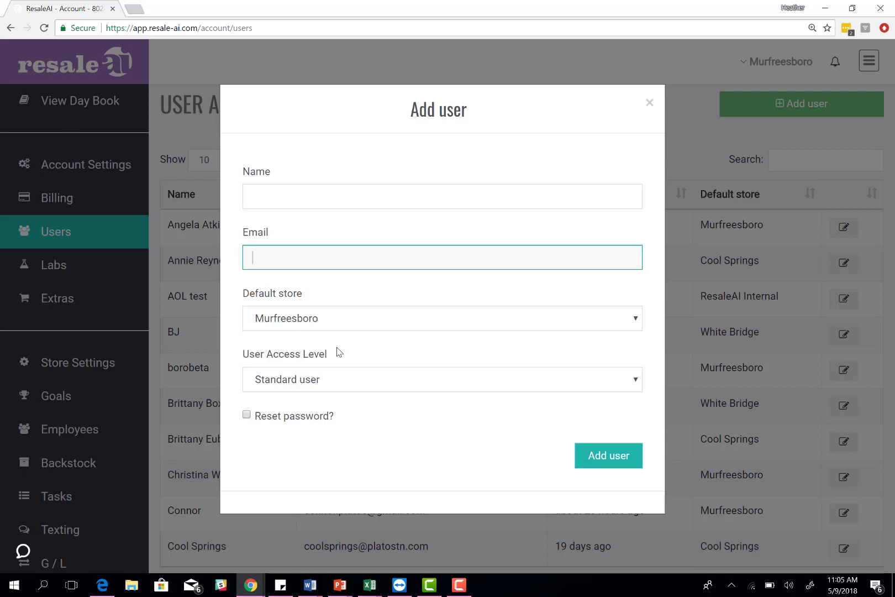
{"action": "left_click", "coordinate": [319, 382]}
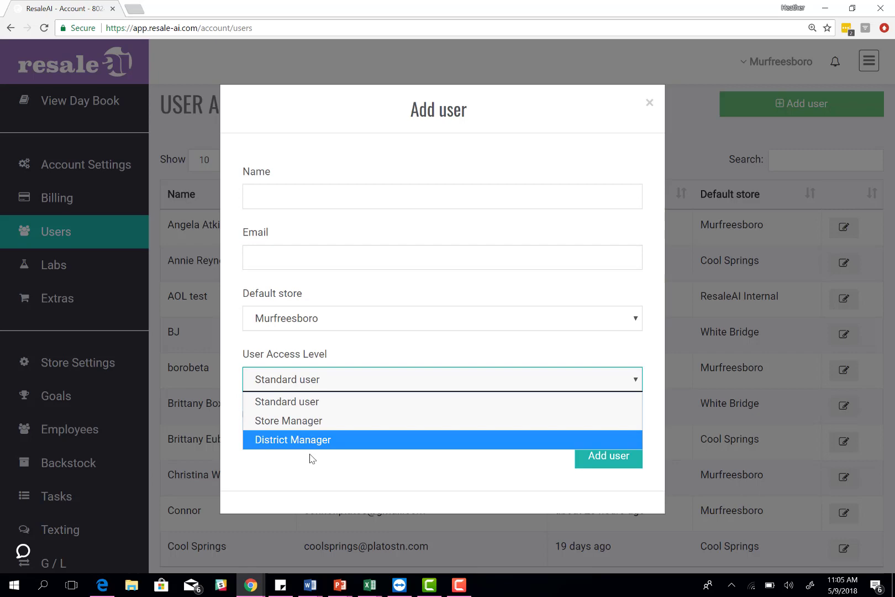
{"action": "left_click", "coordinate": [375, 343]}
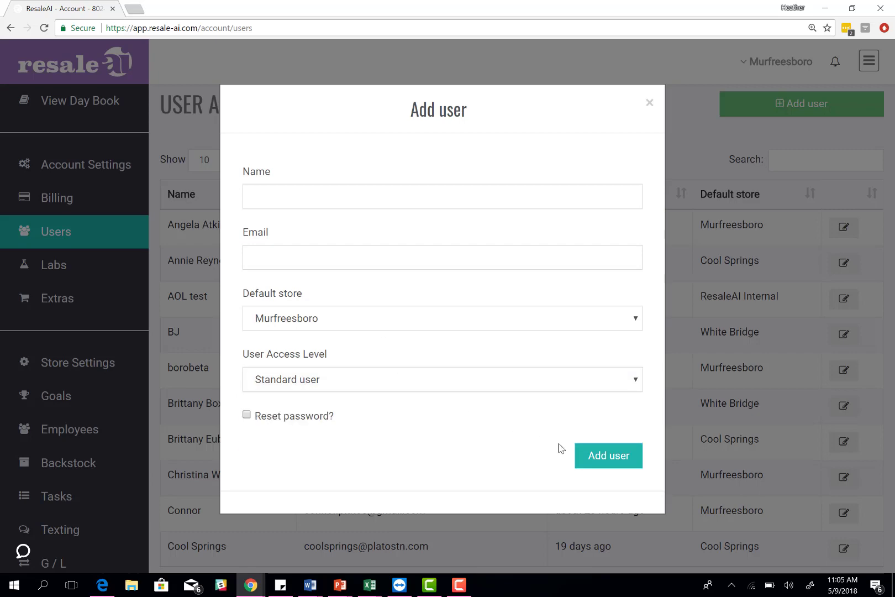
{"action": "left_click", "coordinate": [650, 104]}
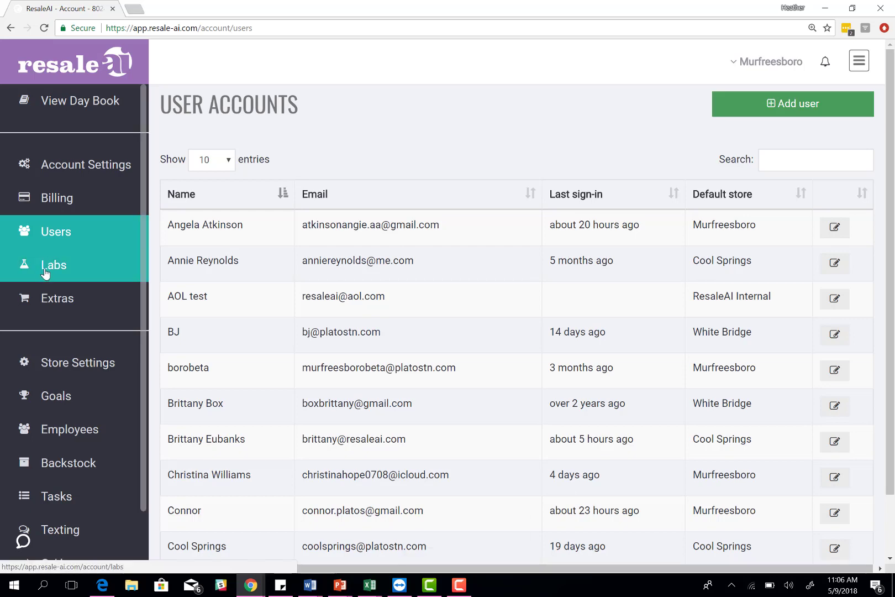
Step: Open Store Settings for Murfreesboro (80246) and review its backstock and user counts
{"action": "left_click", "coordinate": [65, 369]}
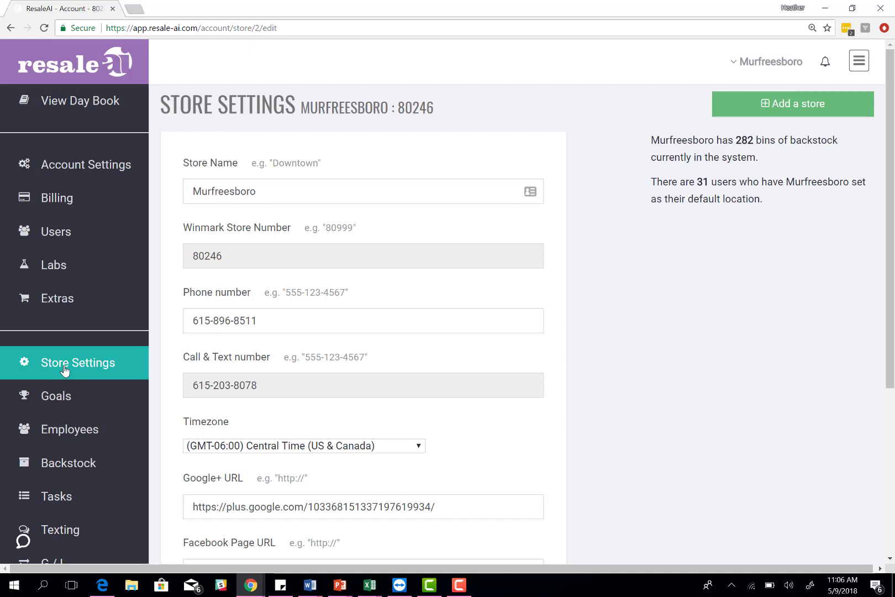
{"action": "scroll", "coordinate": [78, 340], "scroll_direction": "down", "scroll_amount": 2}
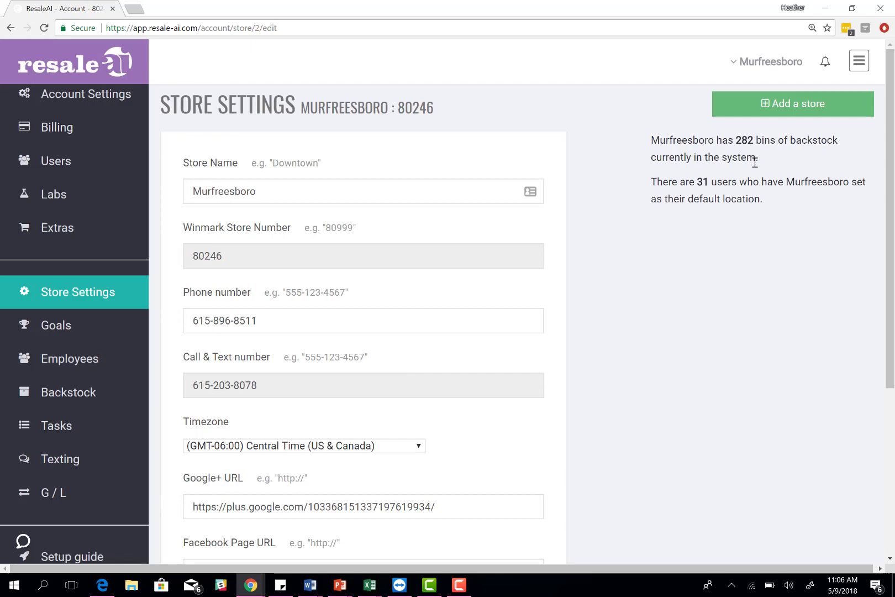
{"action": "left_click", "coordinate": [770, 109]}
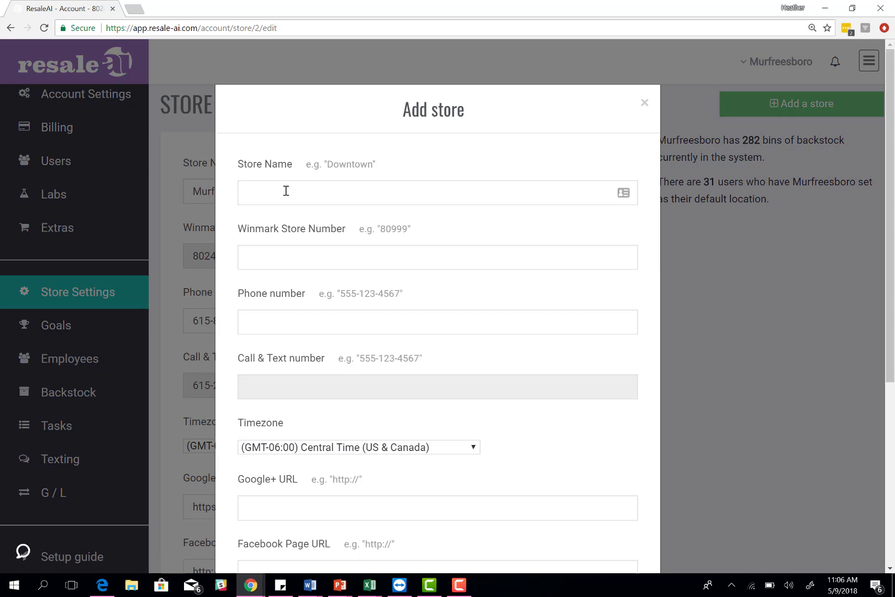
{"action": "left_click", "coordinate": [286, 191]}
{"action": "left_click", "coordinate": [287, 256]}
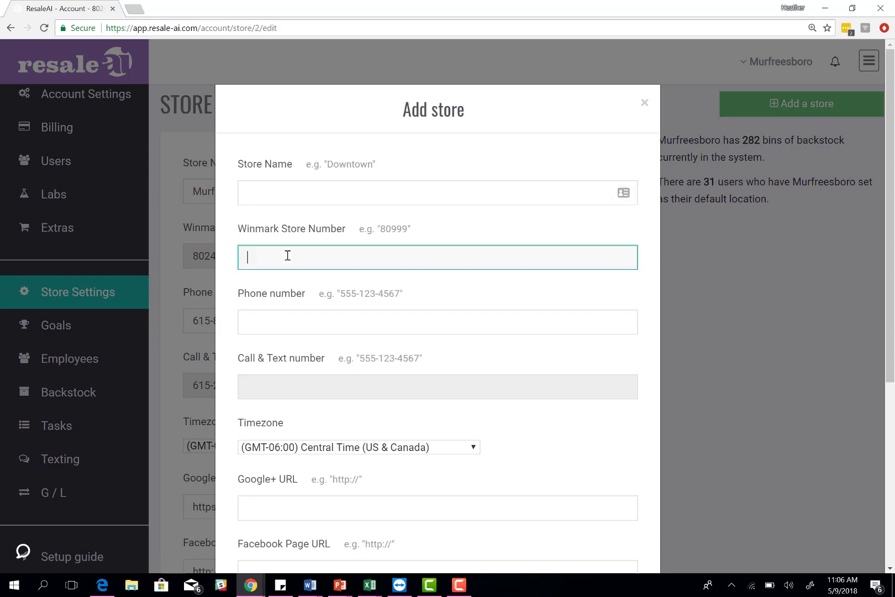
{"action": "left_click", "coordinate": [282, 316]}
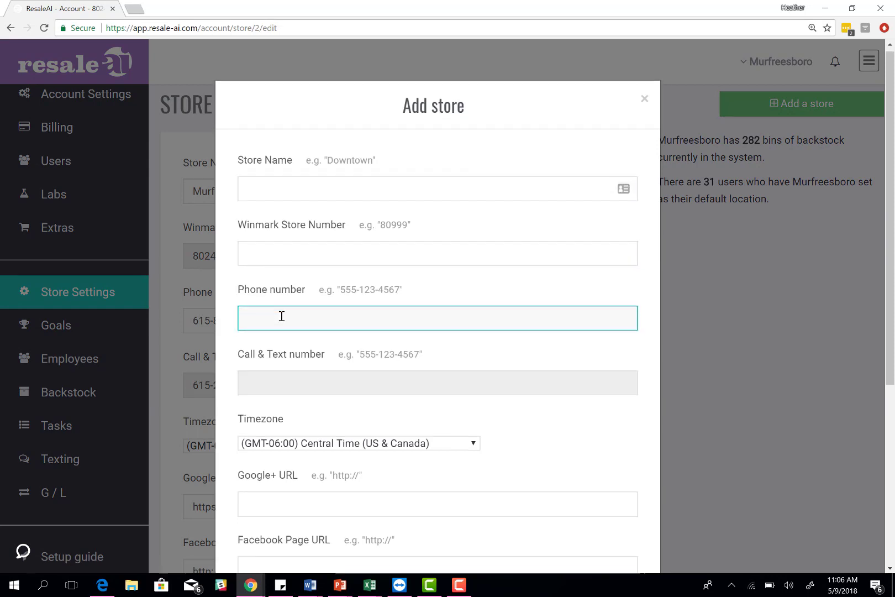
{"action": "scroll", "coordinate": [281, 316], "scroll_direction": "down", "scroll_amount": 5}
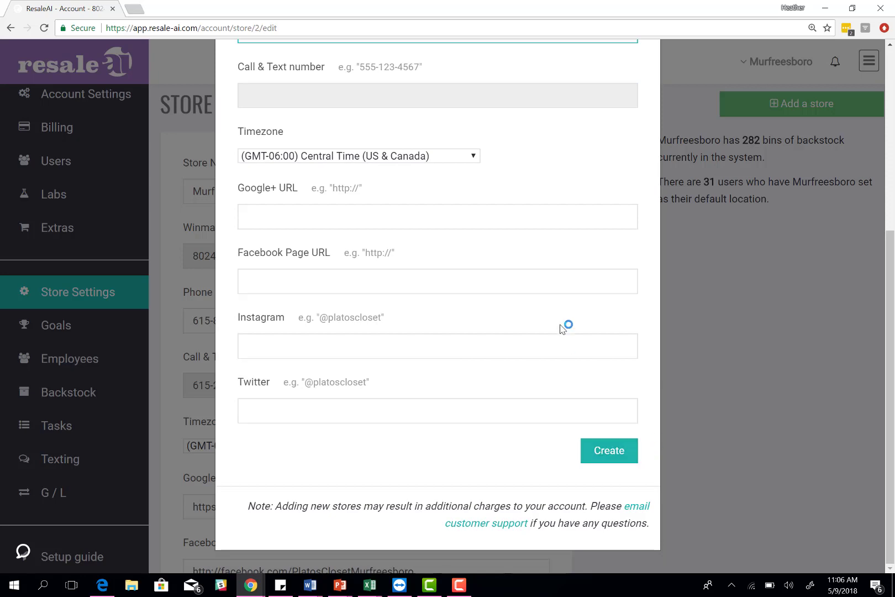
{"action": "scroll", "coordinate": [584, 248], "scroll_direction": "up", "scroll_amount": 5}
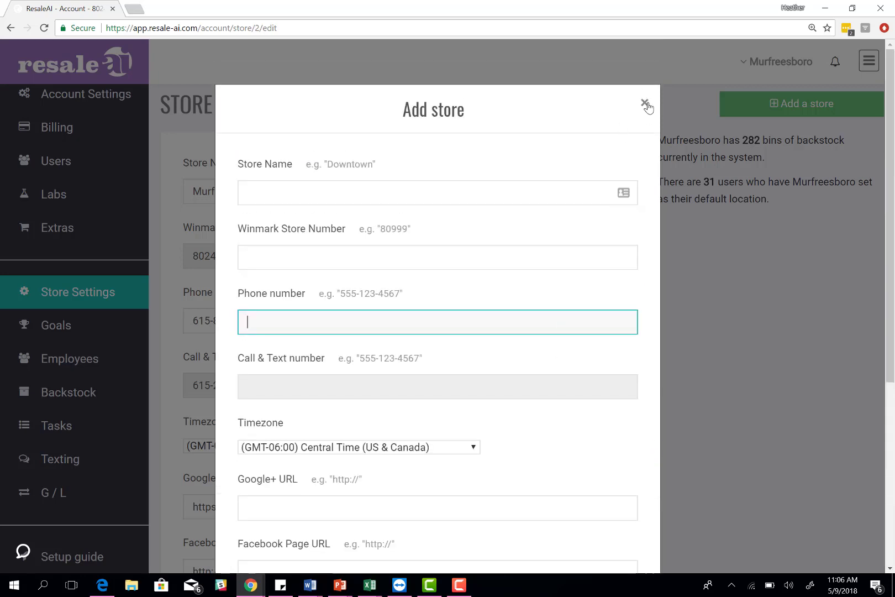
{"action": "left_click", "coordinate": [645, 103]}
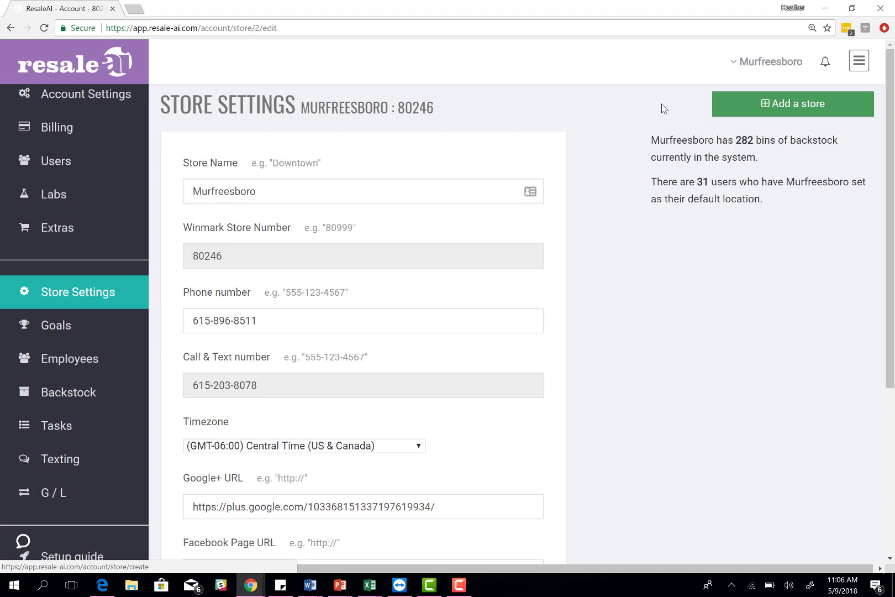
Step: Switch the active store from Murfreesboro to Cool Springs and browse its settings
{"action": "left_click", "coordinate": [780, 66]}
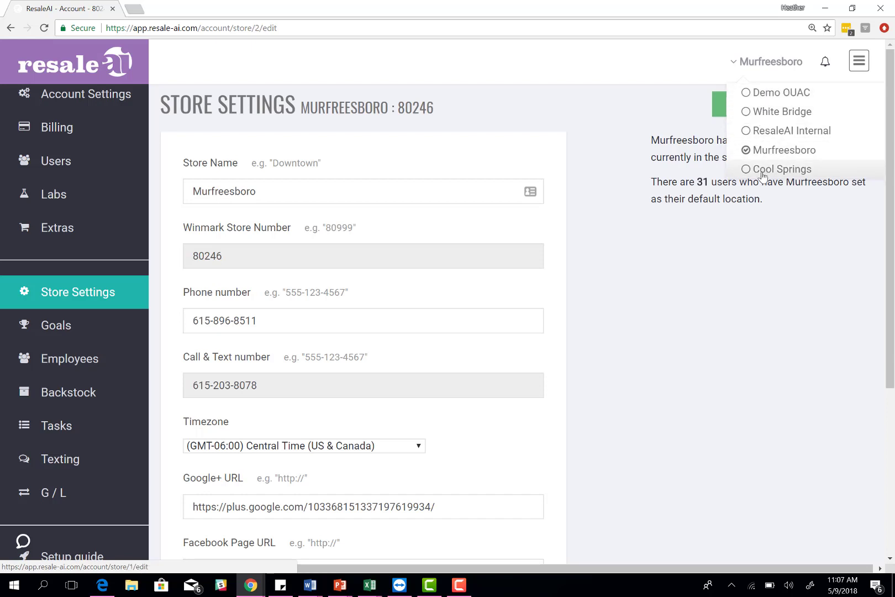
{"action": "left_click", "coordinate": [763, 170]}
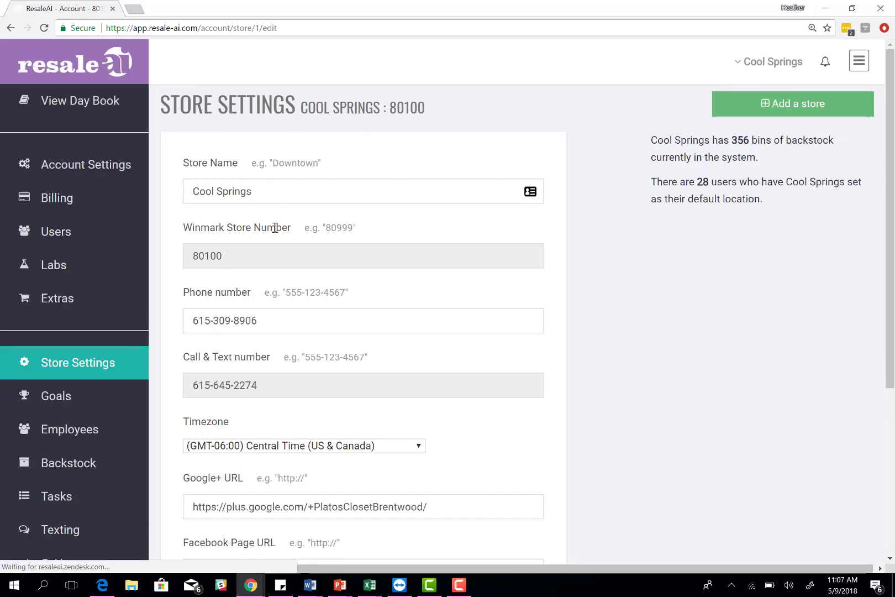
{"action": "scroll", "coordinate": [309, 409], "scroll_direction": "down", "scroll_amount": 1}
{"action": "scroll", "coordinate": [329, 390], "scroll_direction": "down", "scroll_amount": 2}
{"action": "scroll", "coordinate": [332, 387], "scroll_direction": "up", "scroll_amount": 4}
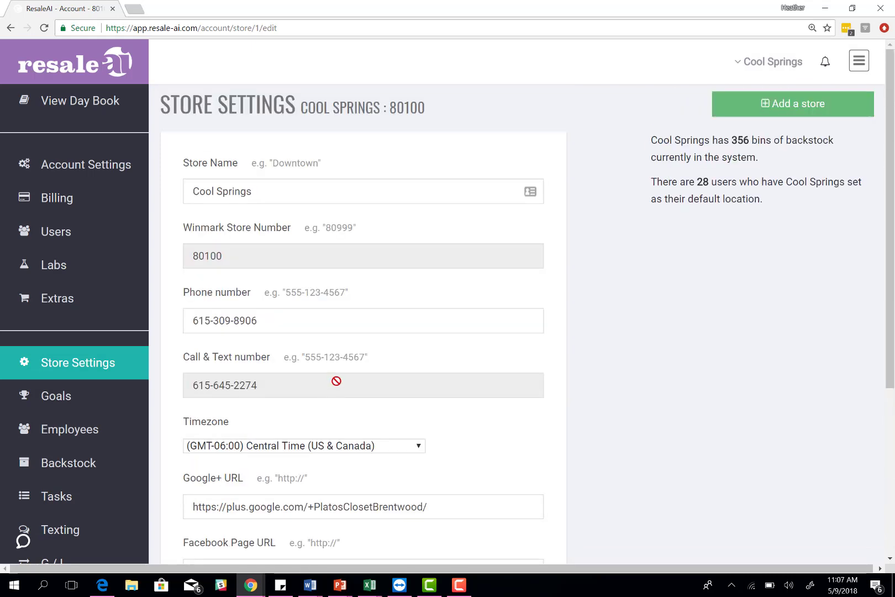
{"action": "left_click", "coordinate": [98, 394]}
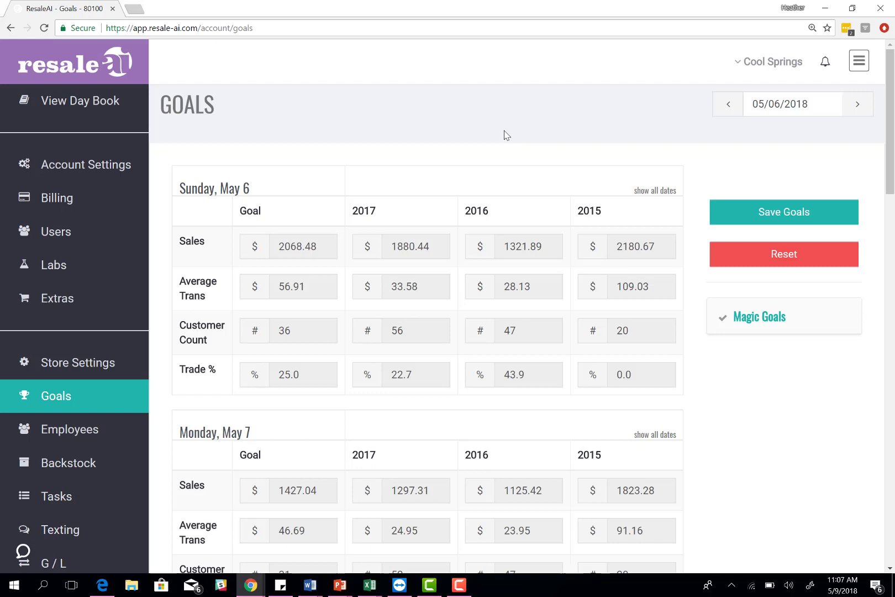
Step: Show 2017, 2016 and 2015 comparison dates and review daily goals through Friday, May 11
{"action": "left_click", "coordinate": [668, 194]}
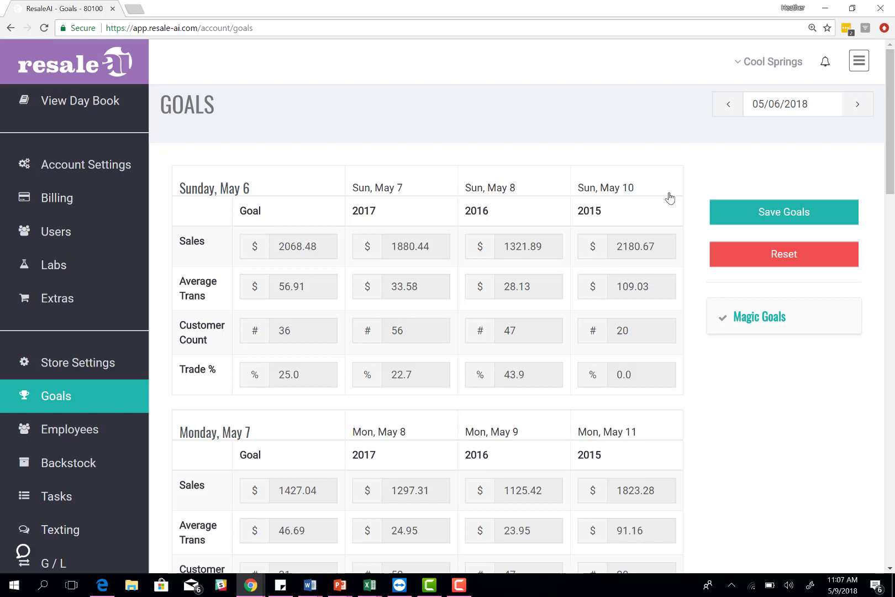
{"action": "left_click", "coordinate": [465, 586]}
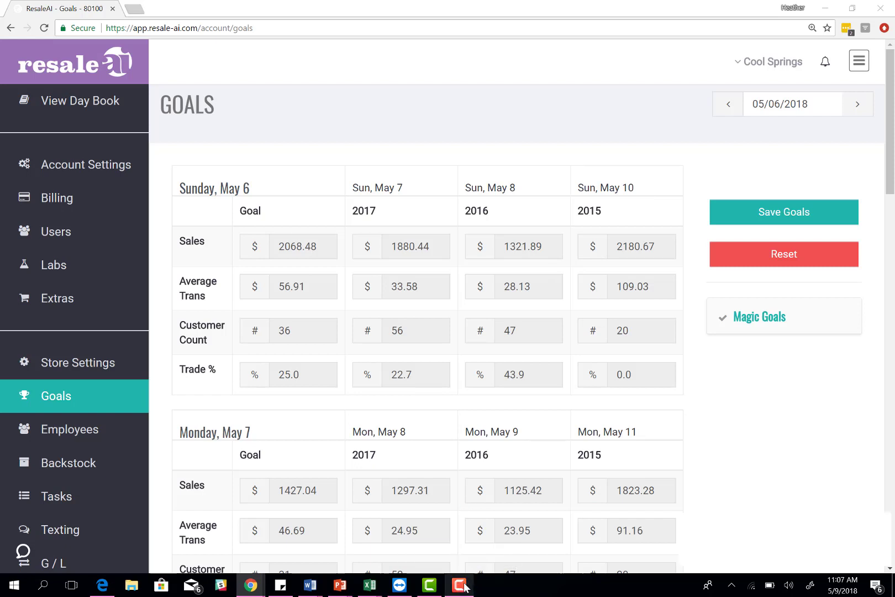
{"action": "left_click", "coordinate": [857, 539]}
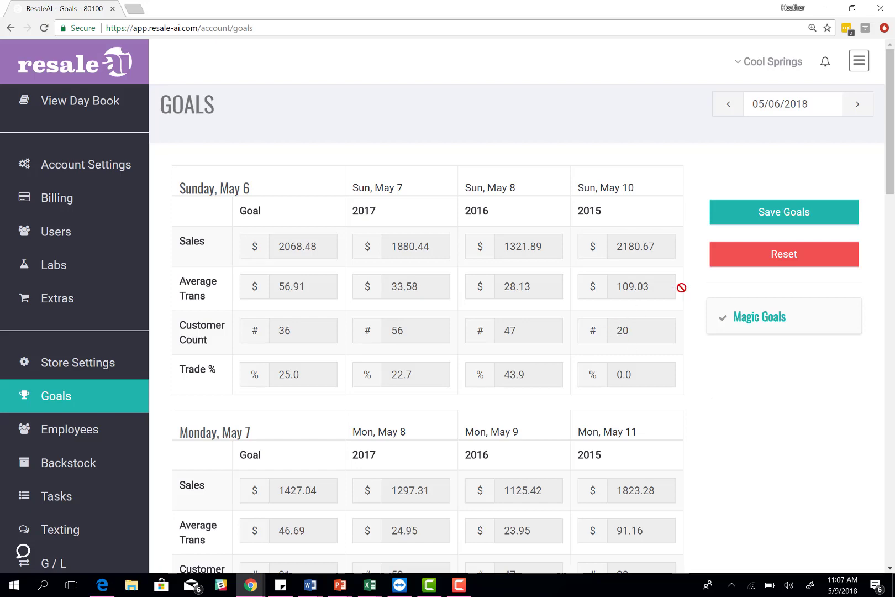
{"action": "scroll", "coordinate": [324, 347], "scroll_direction": "down", "scroll_amount": 5}
{"action": "scroll", "coordinate": [324, 347], "scroll_direction": "down", "scroll_amount": 5}
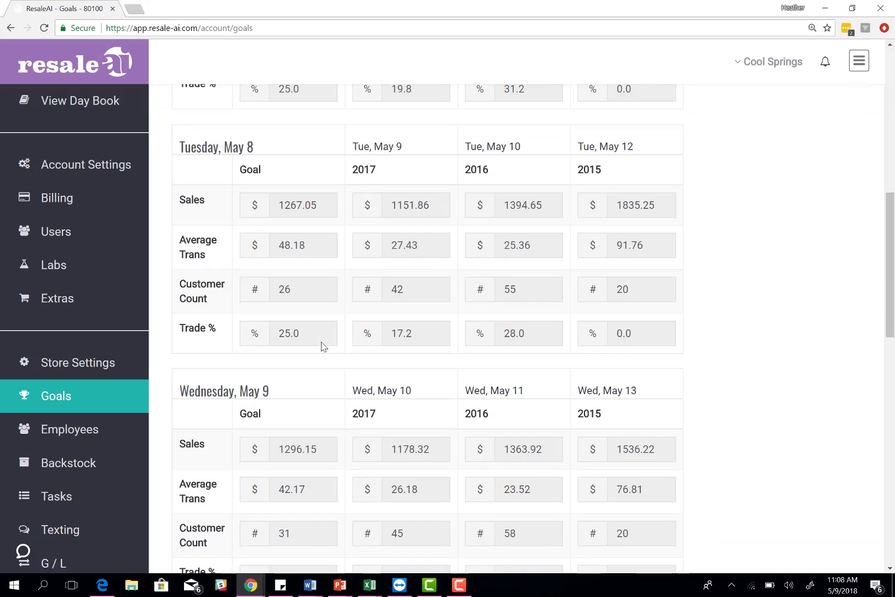
{"action": "scroll", "coordinate": [314, 386], "scroll_direction": "down", "scroll_amount": 8}
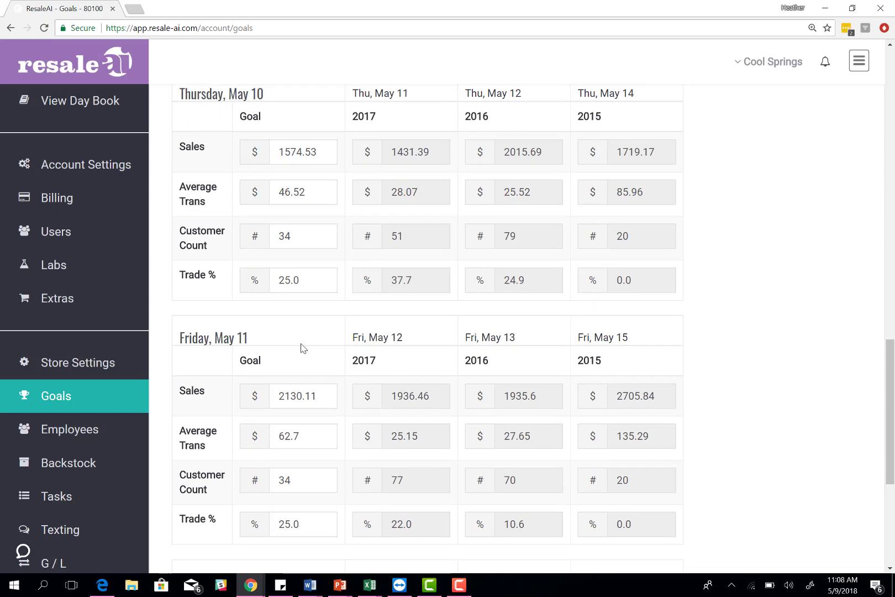
{"action": "left_click", "coordinate": [320, 394]}
{"action": "scroll", "coordinate": [725, 216], "scroll_direction": "up", "scroll_amount": 19}
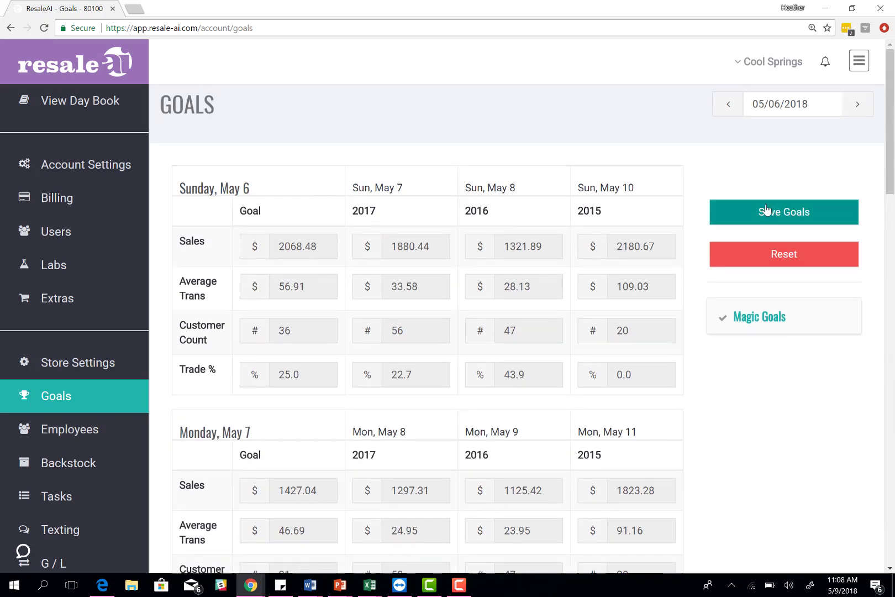
Step: Expand Magic Goals and review the 10.0% growth, 25.0% trade, 28.5 ADS and 1127.0 sales targets
{"action": "left_click", "coordinate": [801, 332]}
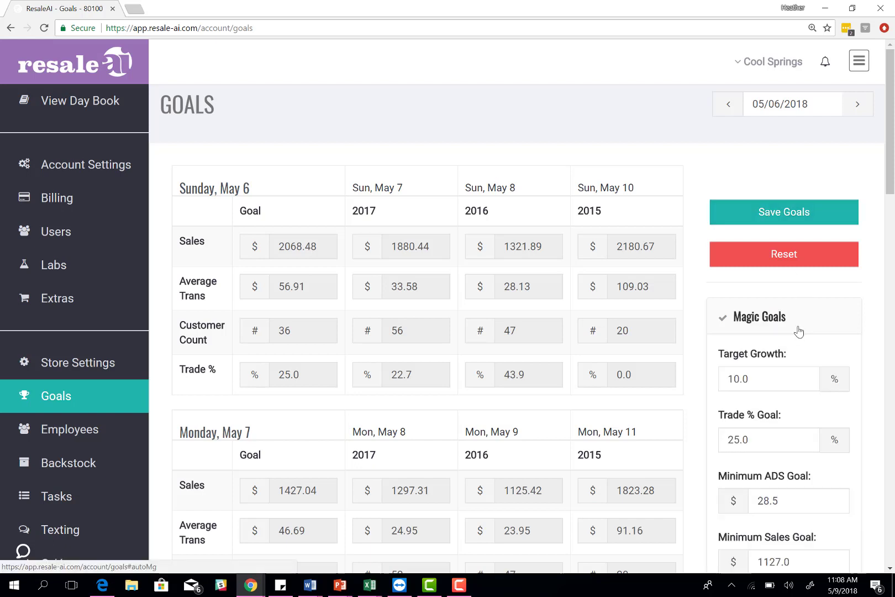
{"action": "scroll", "coordinate": [799, 332], "scroll_direction": "down", "scroll_amount": 1}
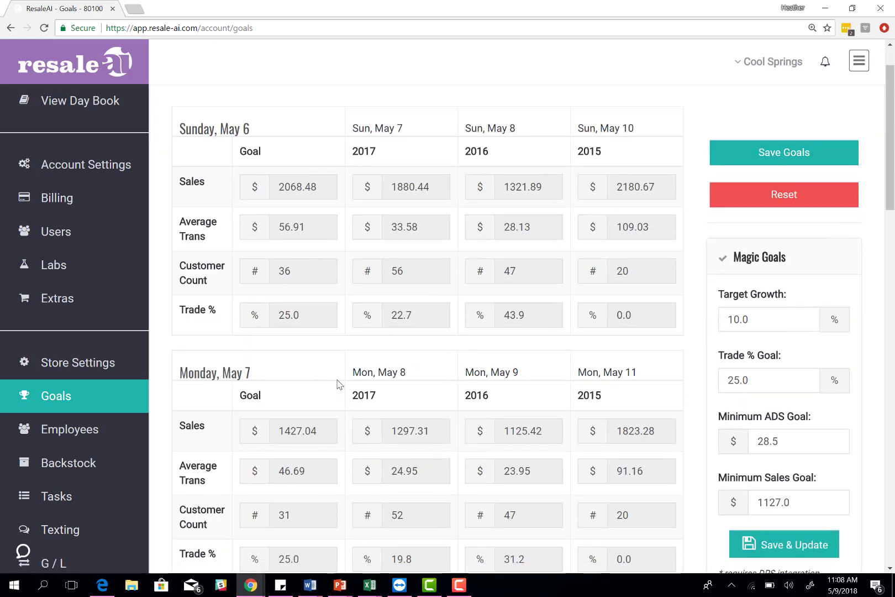
{"action": "left_click", "coordinate": [768, 319]}
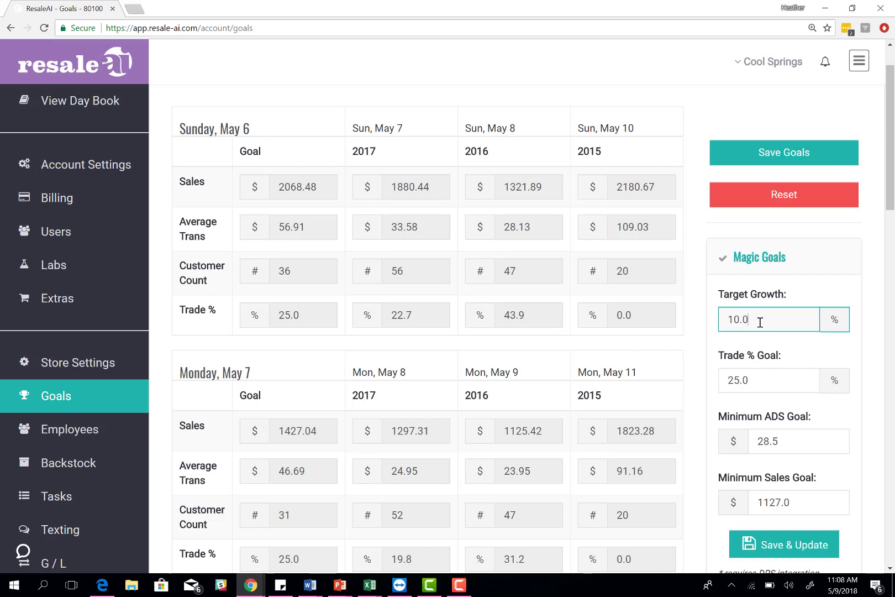
{"action": "left_click", "coordinate": [769, 374]}
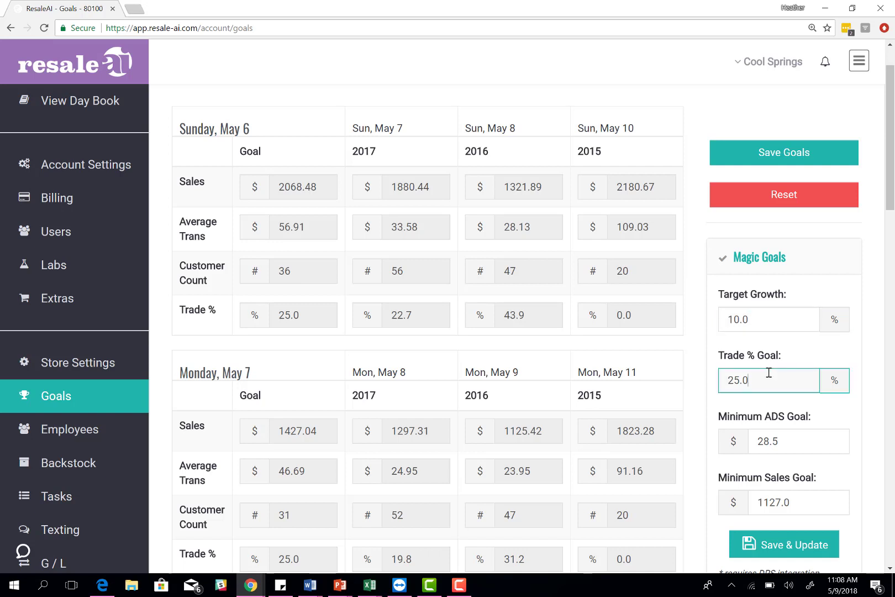
{"action": "scroll", "coordinate": [773, 370], "scroll_direction": "down", "scroll_amount": 1}
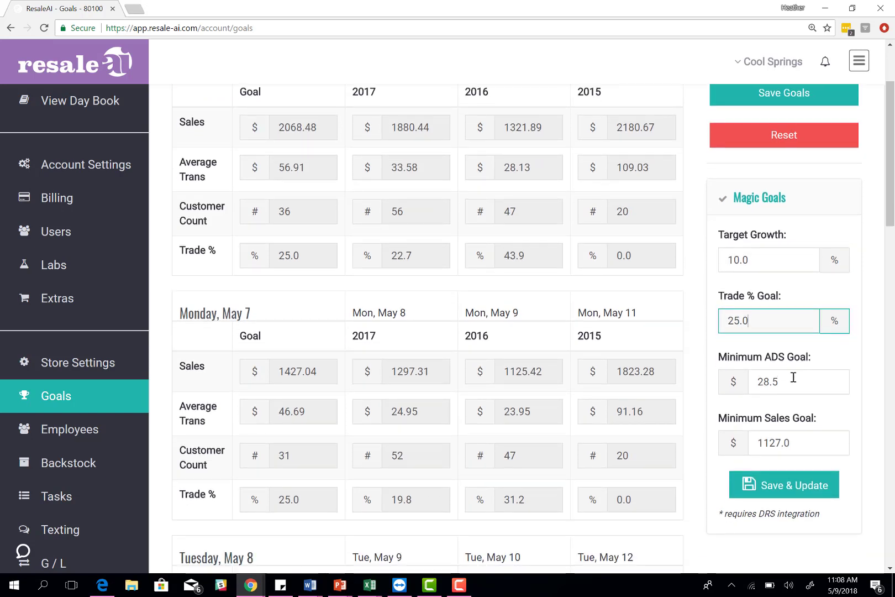
{"action": "left_click", "coordinate": [793, 382]}
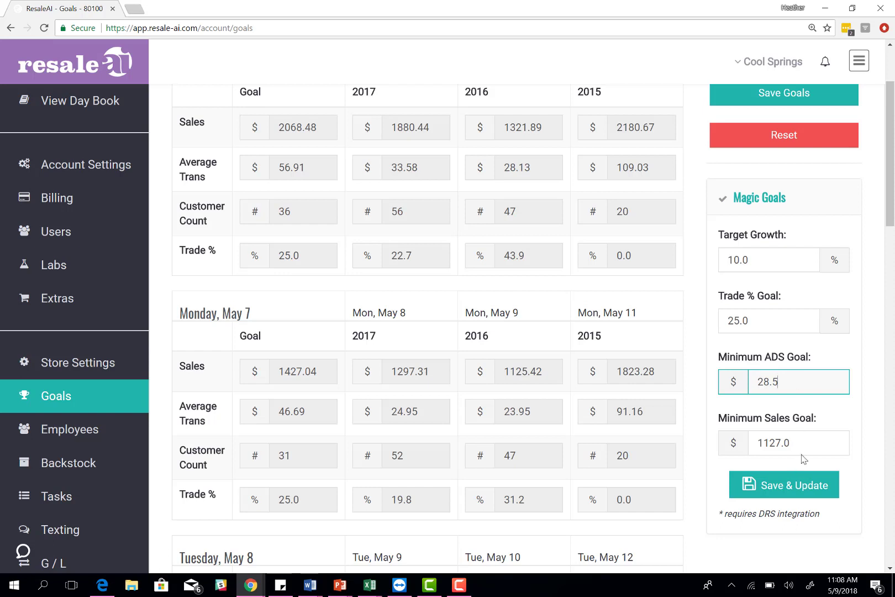
{"action": "left_click", "coordinate": [808, 436]}
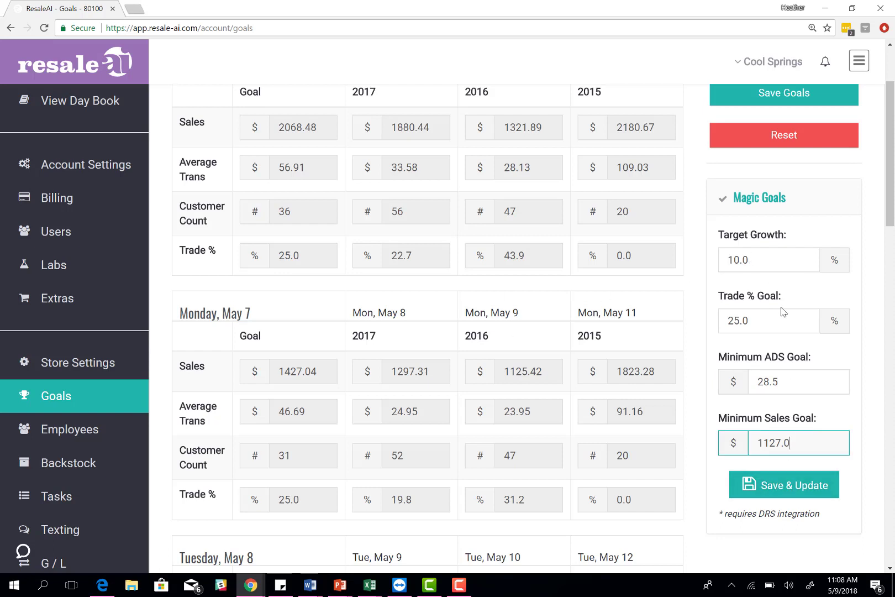
Step: Collapse the Magic Goals panel with its targets unchanged and return to the top of the page
{"action": "left_click", "coordinate": [807, 196]}
{"action": "scroll", "coordinate": [322, 312], "scroll_direction": "down", "scroll_amount": 18}
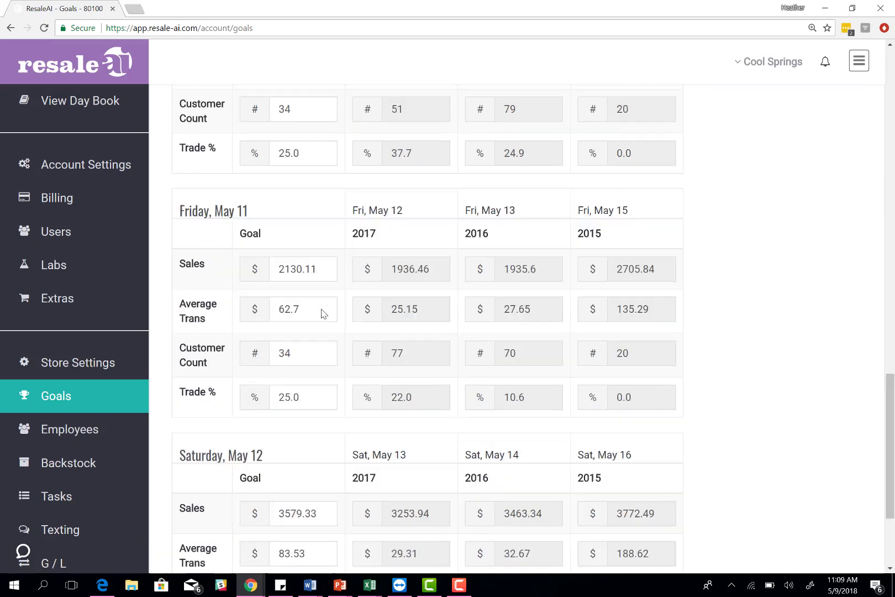
{"action": "scroll", "coordinate": [322, 314], "scroll_direction": "up", "scroll_amount": 13}
{"action": "scroll", "coordinate": [321, 308], "scroll_direction": "up", "scroll_amount": 8}
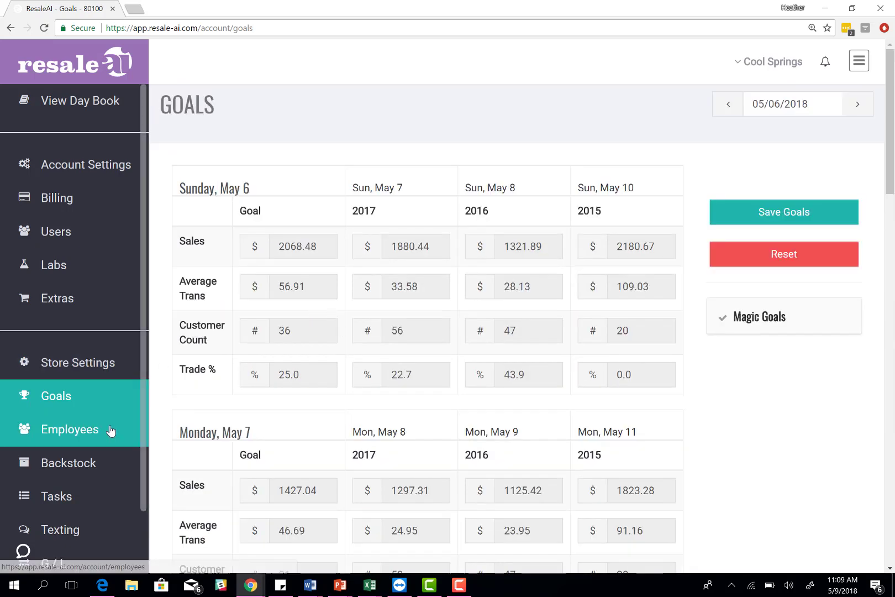
Step: View the staff list on the Employees page and close the Add Employee form unsaved
{"action": "left_click", "coordinate": [129, 430]}
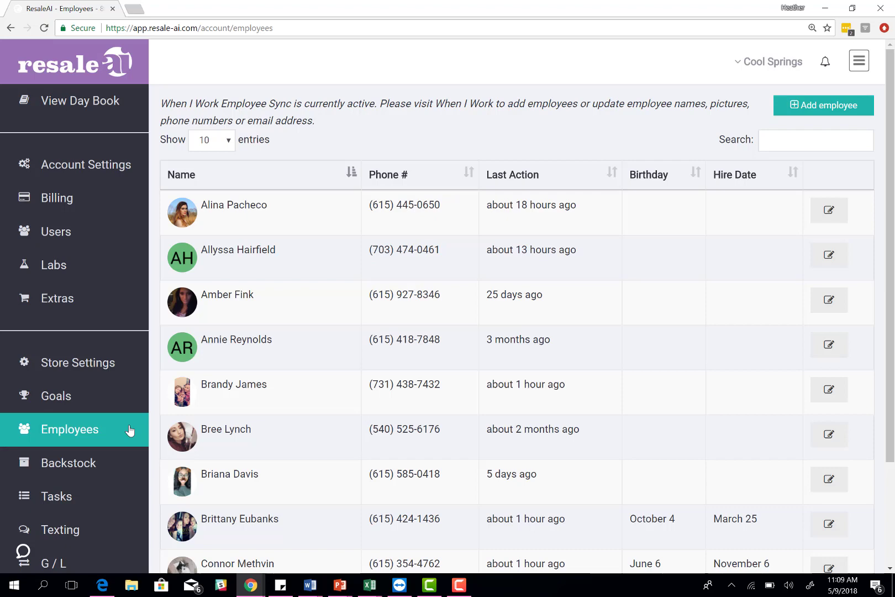
{"action": "left_click", "coordinate": [807, 106]}
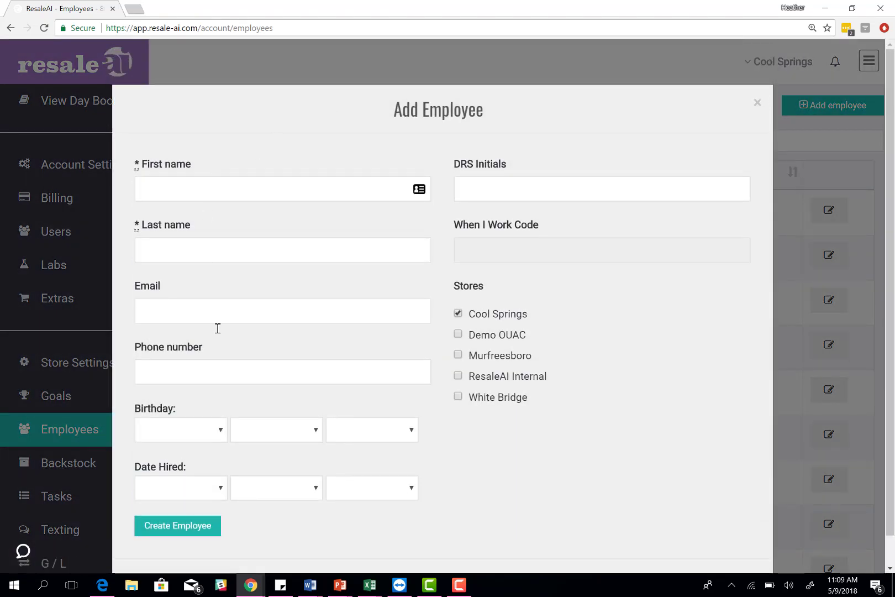
{"action": "left_click", "coordinate": [507, 189]}
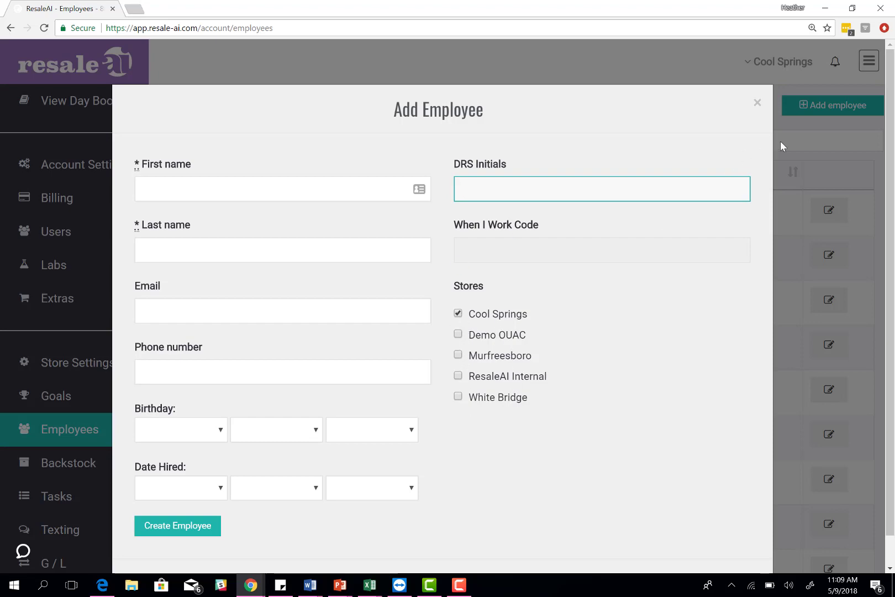
{"action": "left_click", "coordinate": [758, 104]}
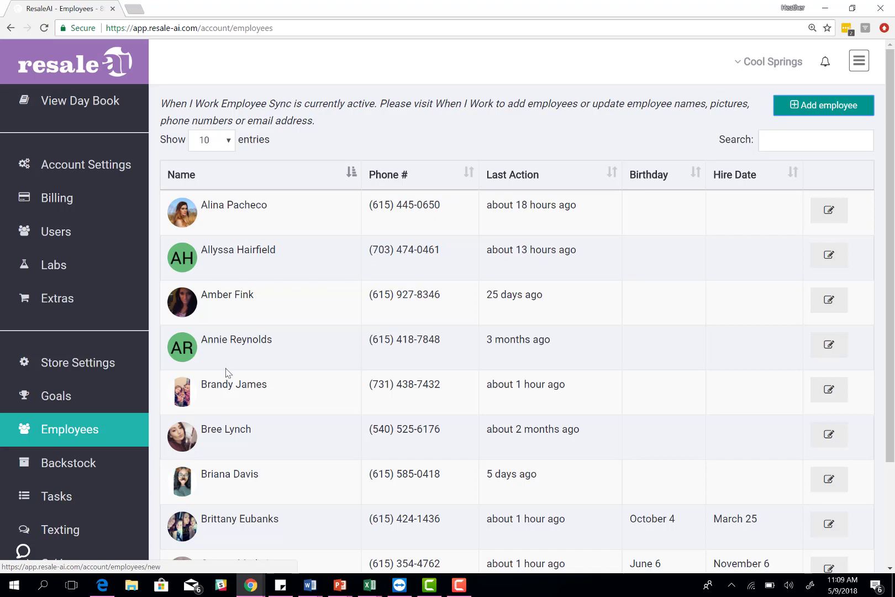
Step: View backstock categories with bins on hand, such as Men's Denim at 10, without adding a category
{"action": "left_click", "coordinate": [86, 466]}
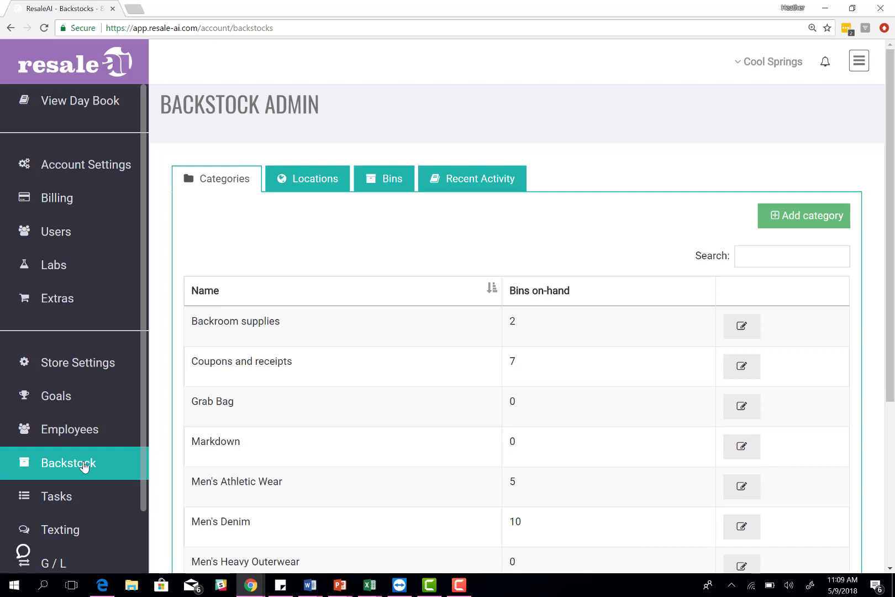
{"action": "left_click", "coordinate": [812, 219]}
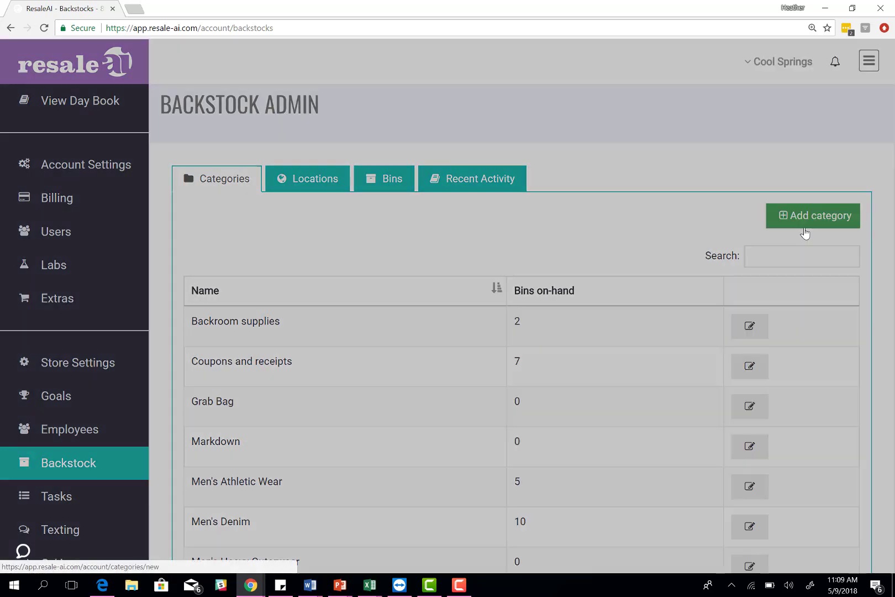
{"action": "left_click", "coordinate": [360, 191]}
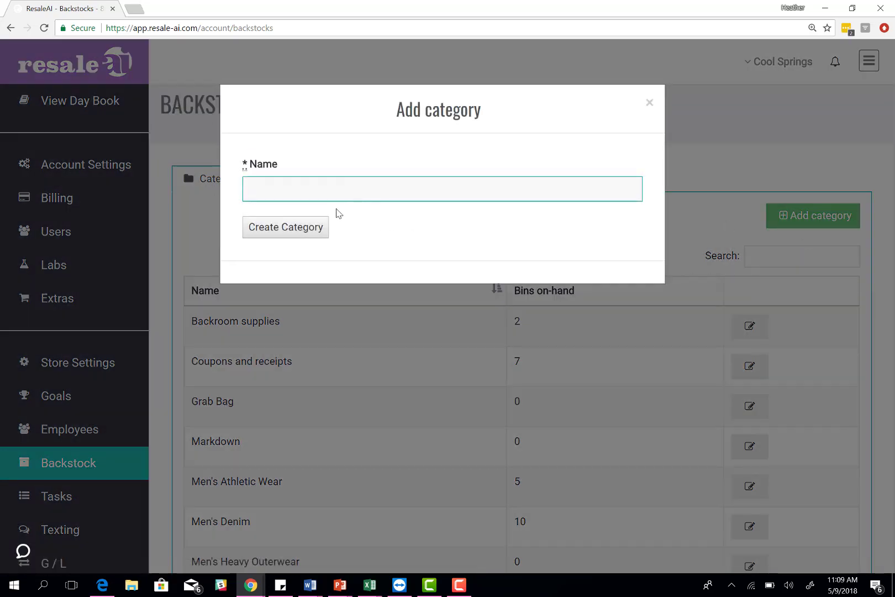
{"action": "left_click", "coordinate": [649, 103]}
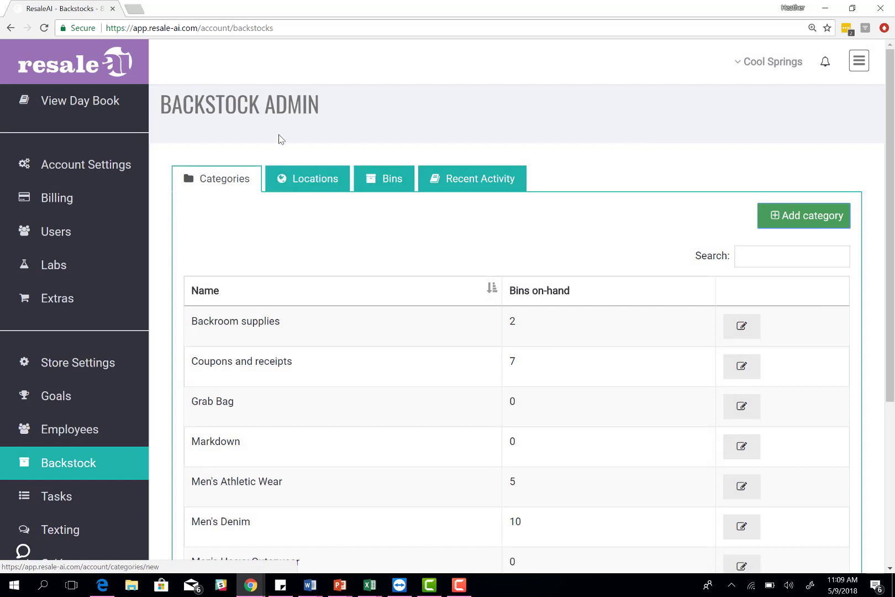
Step: Show the backstock locations list and start a new location, browsing the next-location options
{"action": "left_click", "coordinate": [318, 177]}
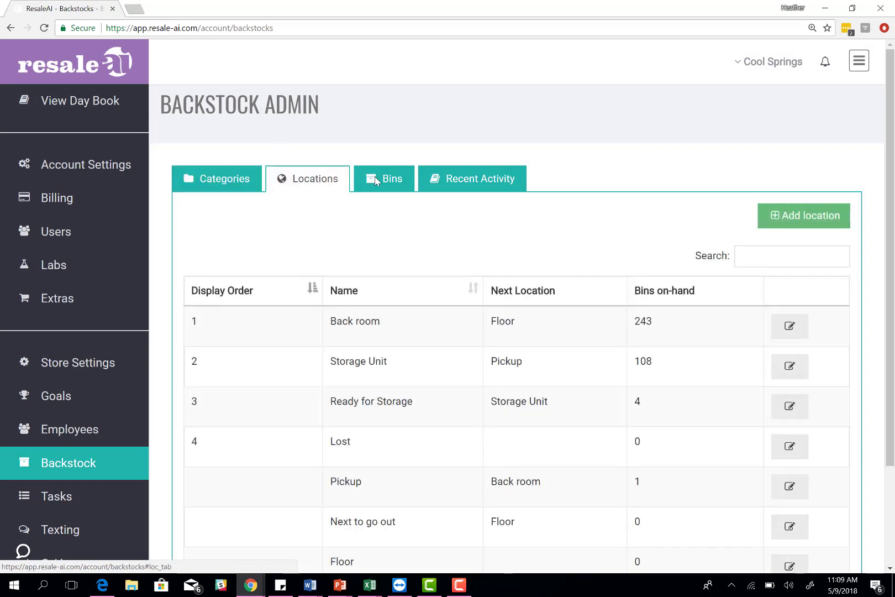
{"action": "left_click", "coordinate": [802, 213]}
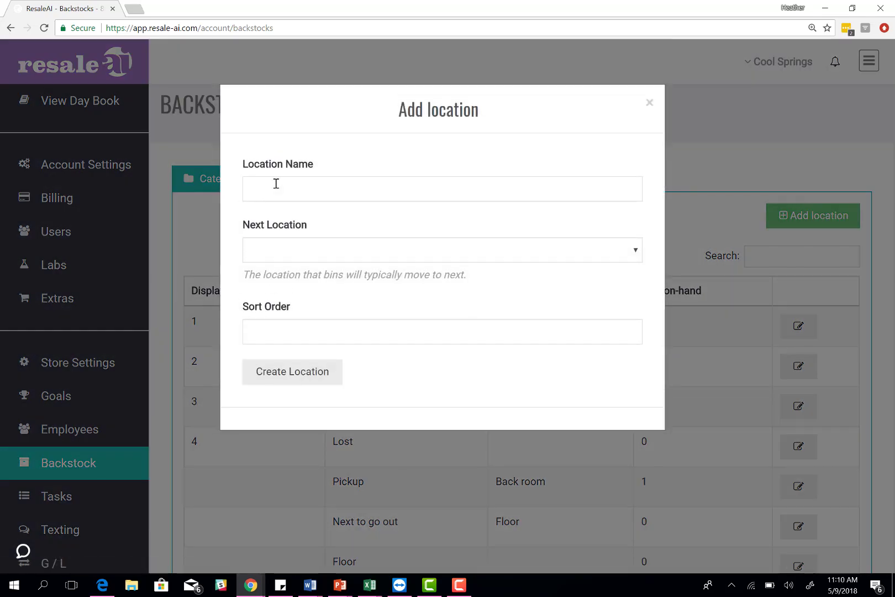
{"action": "left_click", "coordinate": [277, 184]}
{"action": "left_click", "coordinate": [281, 257]}
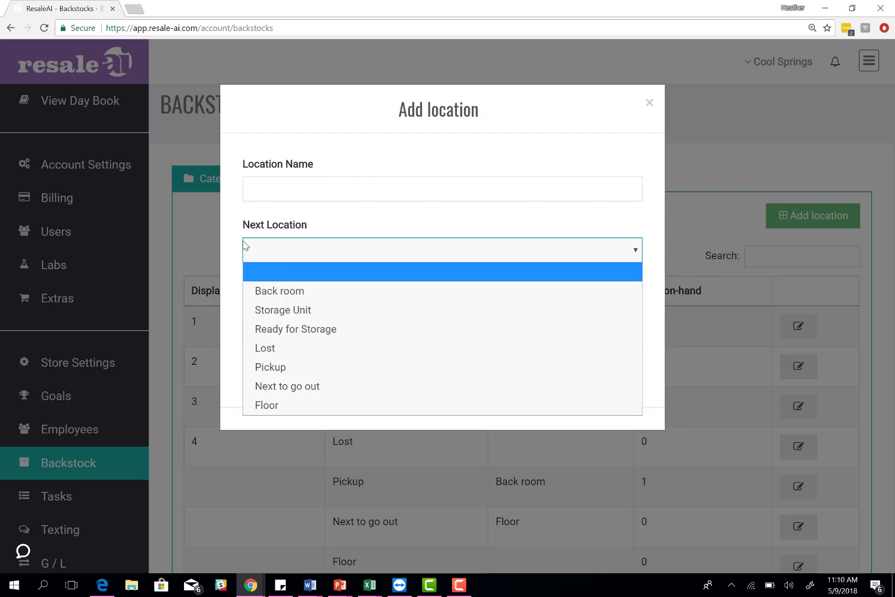
{"action": "left_click", "coordinate": [276, 190]}
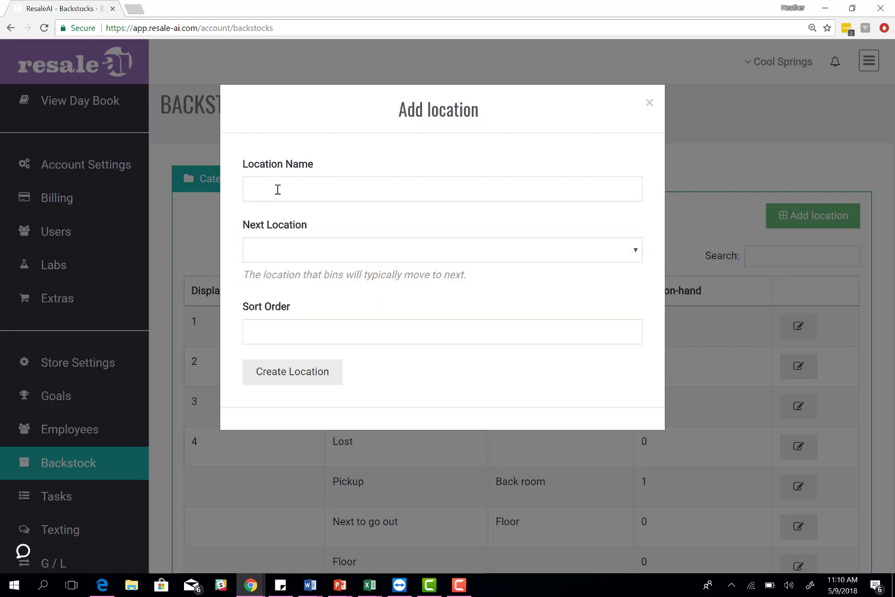
{"action": "left_click", "coordinate": [278, 189]}
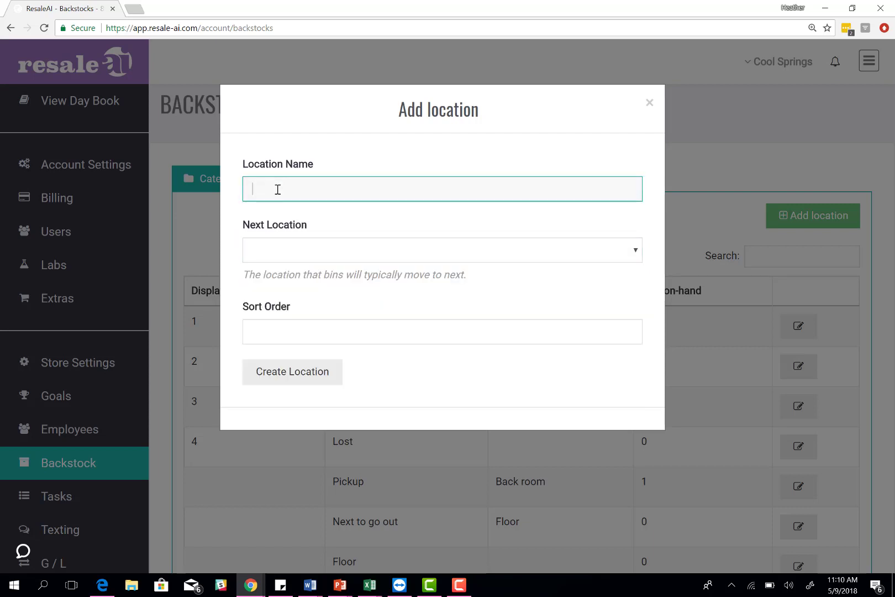
{"action": "left_click", "coordinate": [269, 255]}
Step: Draft a location named Unit leading to Pickup, then discard it without creating
{"action": "left_click", "coordinate": [230, 247]}
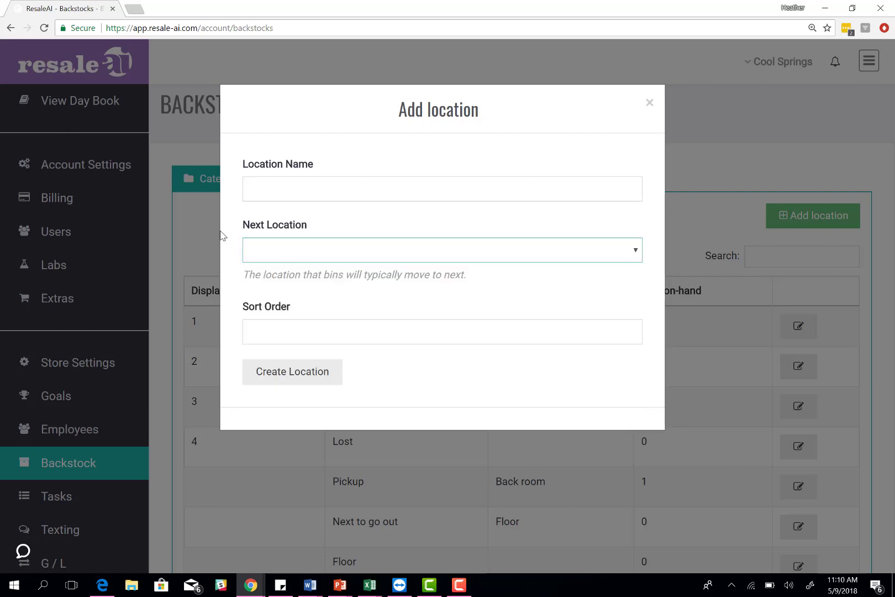
{"action": "left_click", "coordinate": [274, 191]}
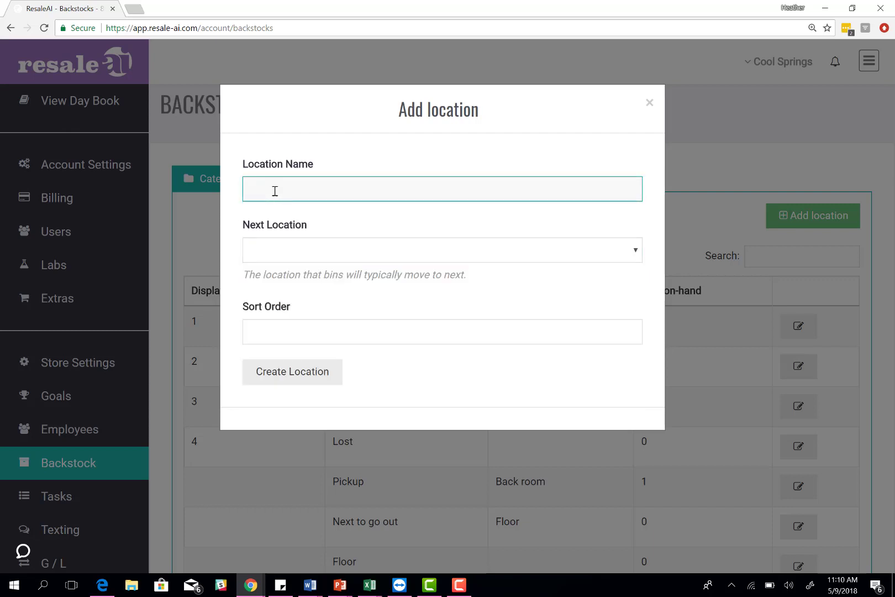
{"action": "left_click", "coordinate": [274, 190]}
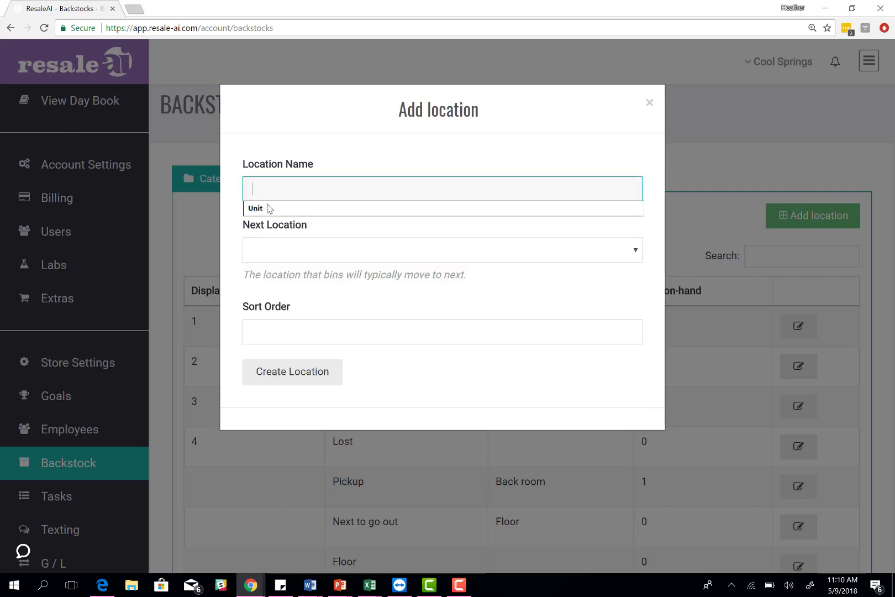
{"action": "left_click", "coordinate": [267, 208]}
{"action": "left_click", "coordinate": [271, 256]}
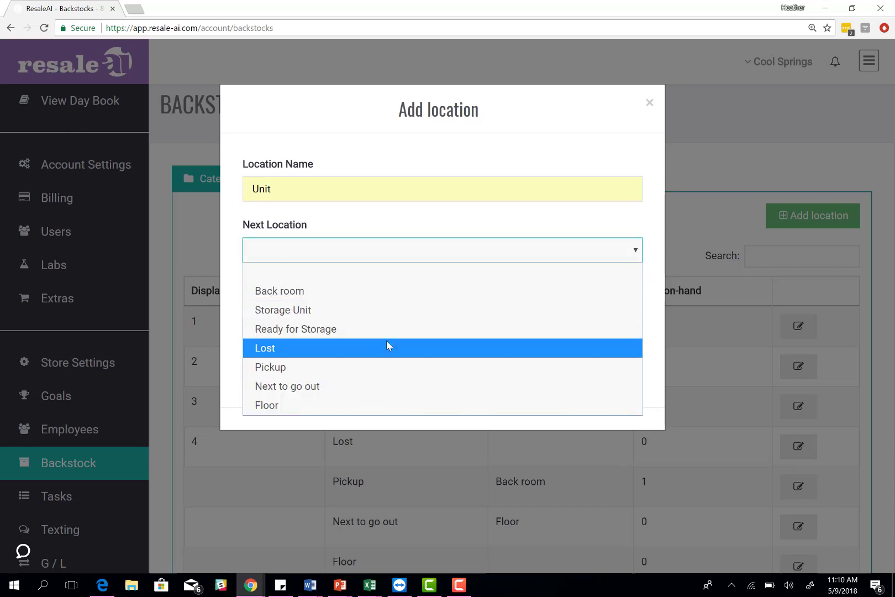
{"action": "left_click", "coordinate": [310, 367]}
{"action": "left_click", "coordinate": [292, 332]}
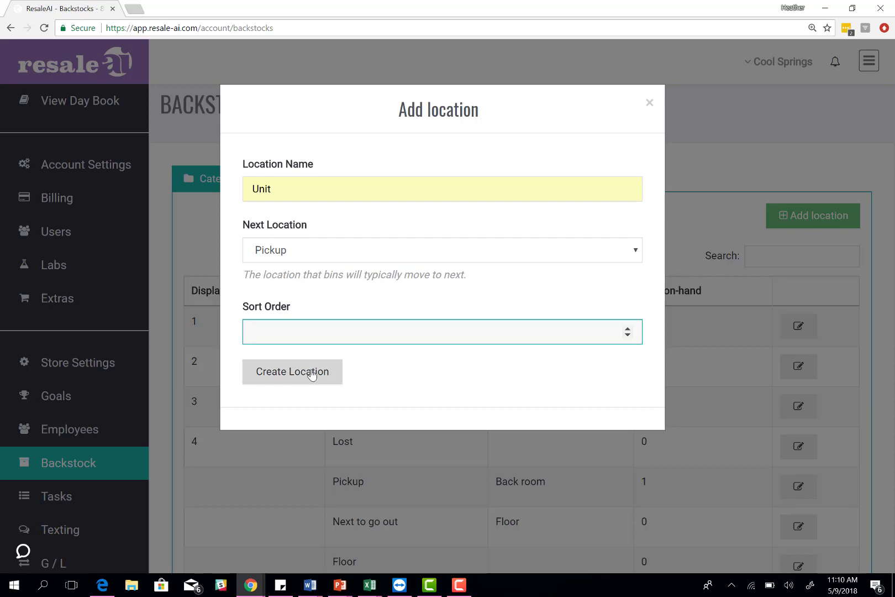
{"action": "left_click", "coordinate": [649, 103]}
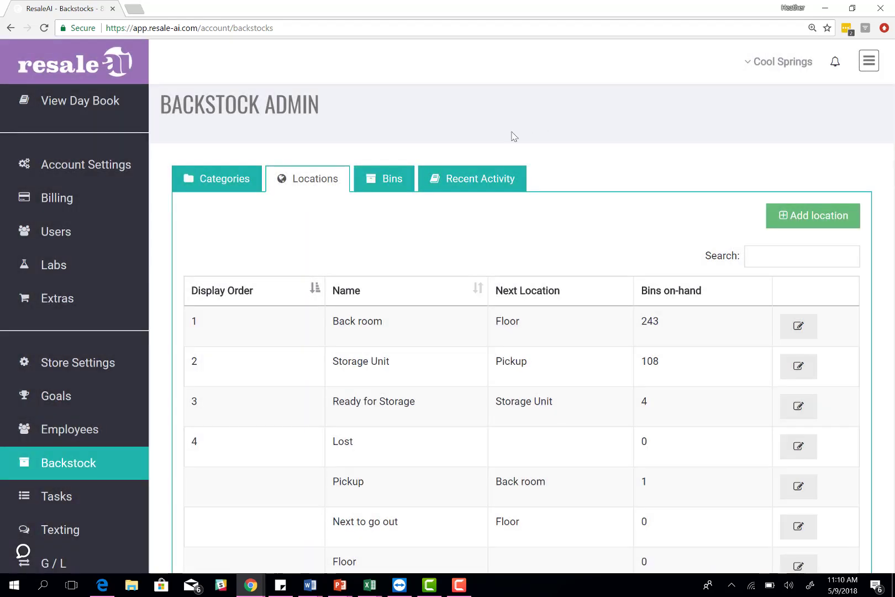
Step: Review the bin movement log of 24,818 entries, then go to the Task List Admin page
{"action": "left_click", "coordinate": [378, 183]}
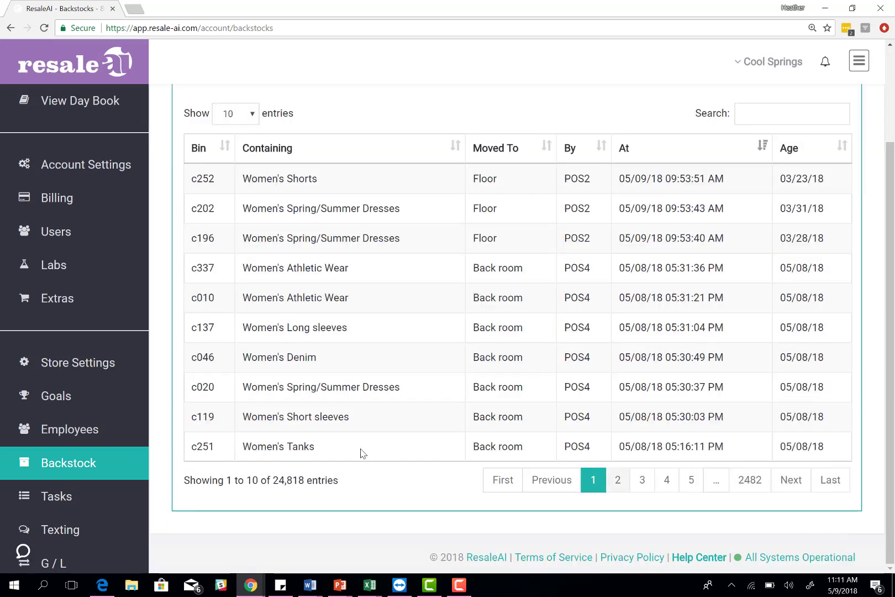
{"action": "left_click", "coordinate": [96, 503]}
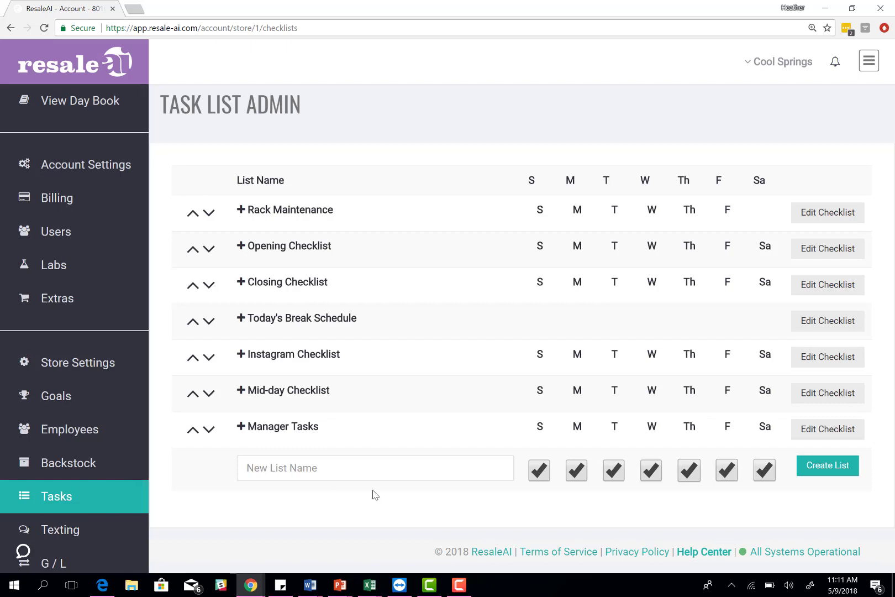
Step: Create a new task list named Cleaning
{"action": "left_click", "coordinate": [373, 473]}
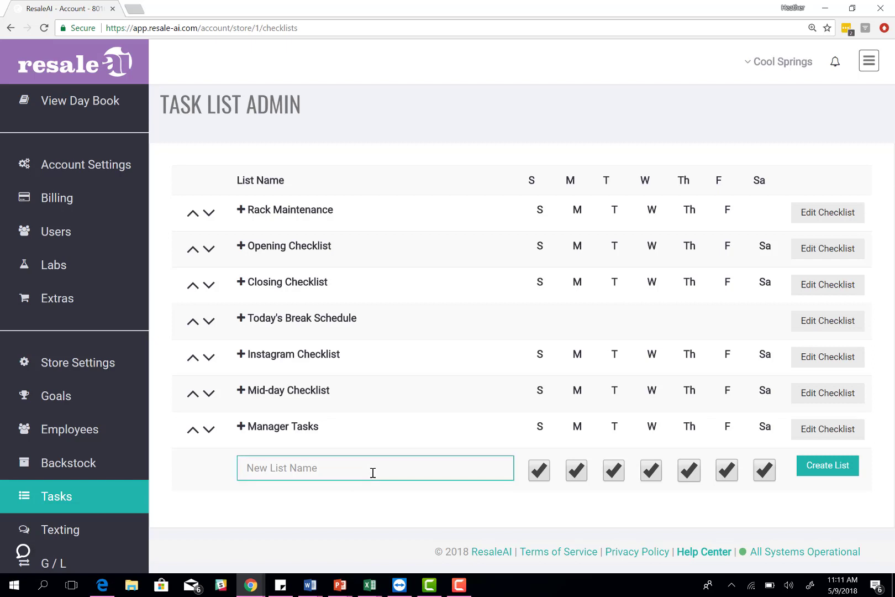
{"action": "type", "text": "Cleaning"}
{"action": "left_click", "coordinate": [832, 468]}
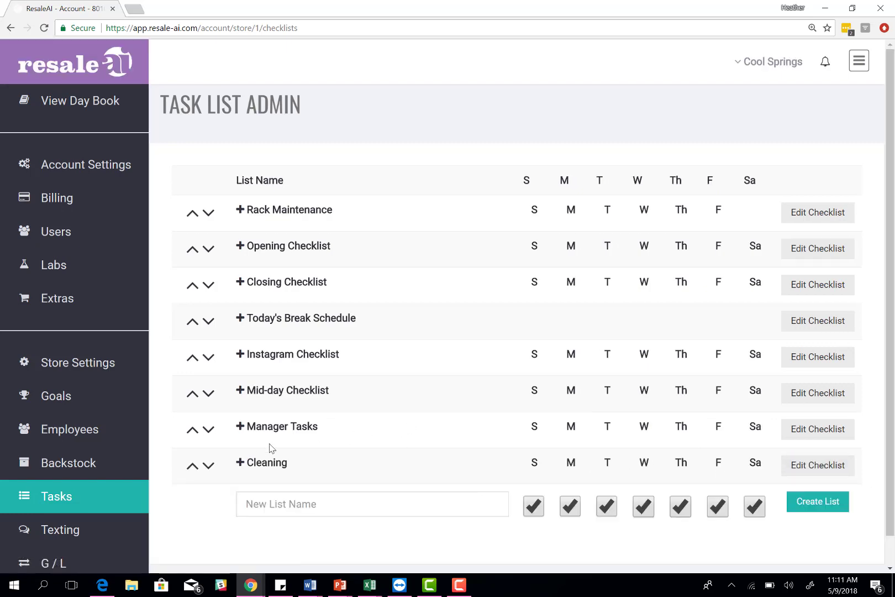
Step: Add a Windows task to Cleaning, scheduled only Monday, Wednesday and Friday
{"action": "left_click", "coordinate": [239, 462]}
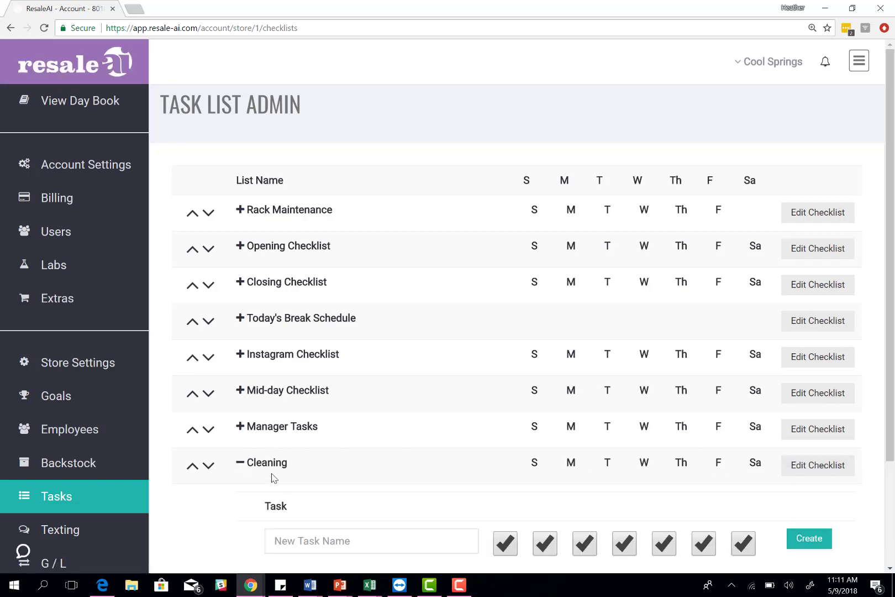
{"action": "scroll", "coordinate": [272, 477], "scroll_direction": "down", "scroll_amount": 2}
{"action": "left_click", "coordinate": [340, 424]}
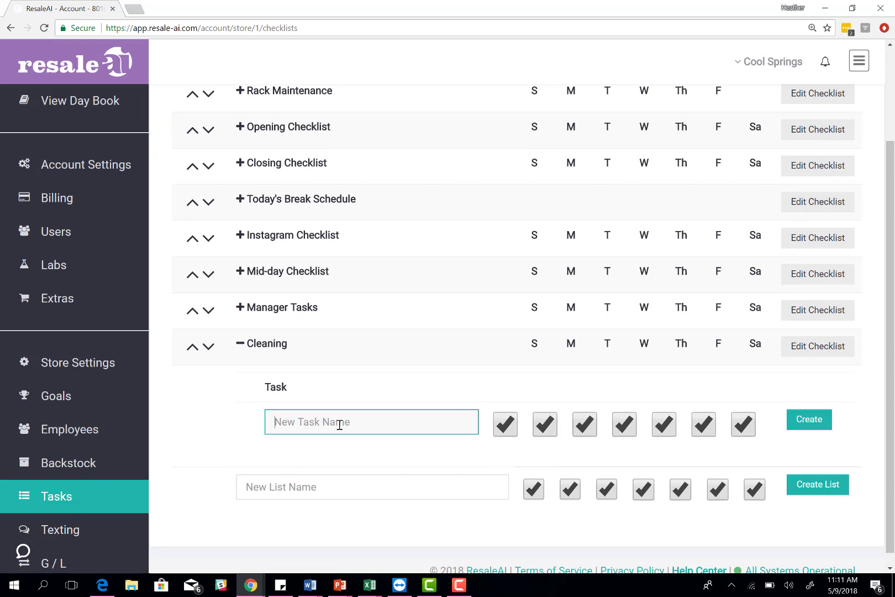
{"action": "type", "text": "Windows"}
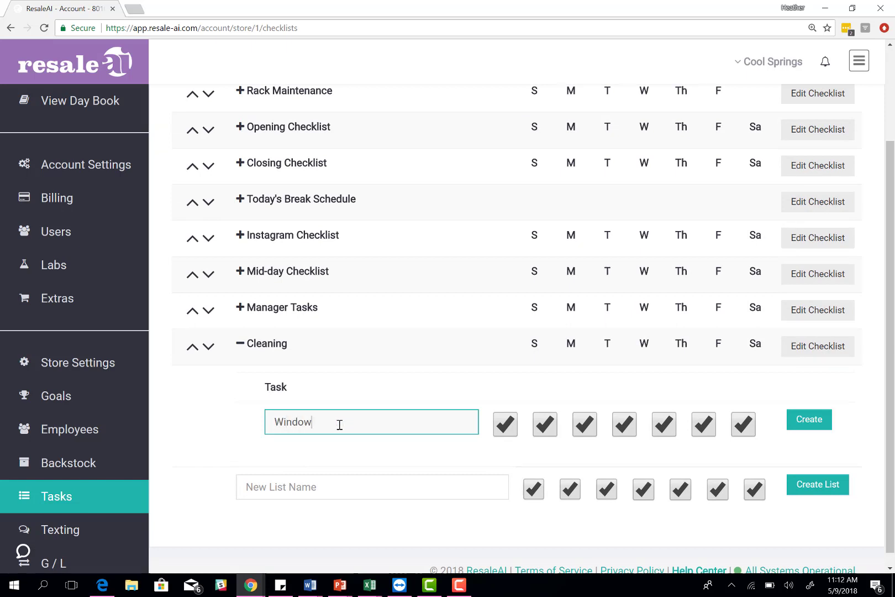
{"action": "left_click", "coordinate": [506, 427]}
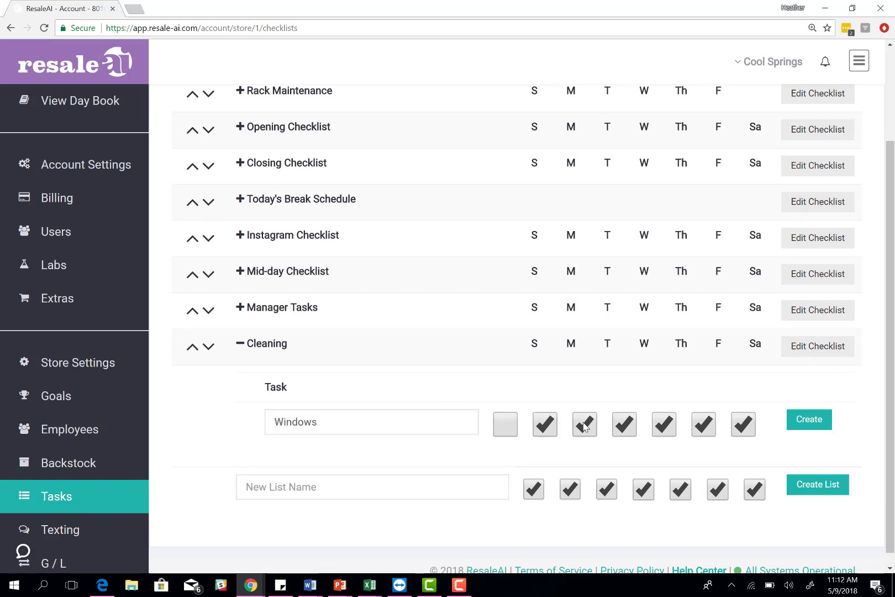
{"action": "left_click", "coordinate": [586, 427]}
{"action": "left_click", "coordinate": [745, 428]}
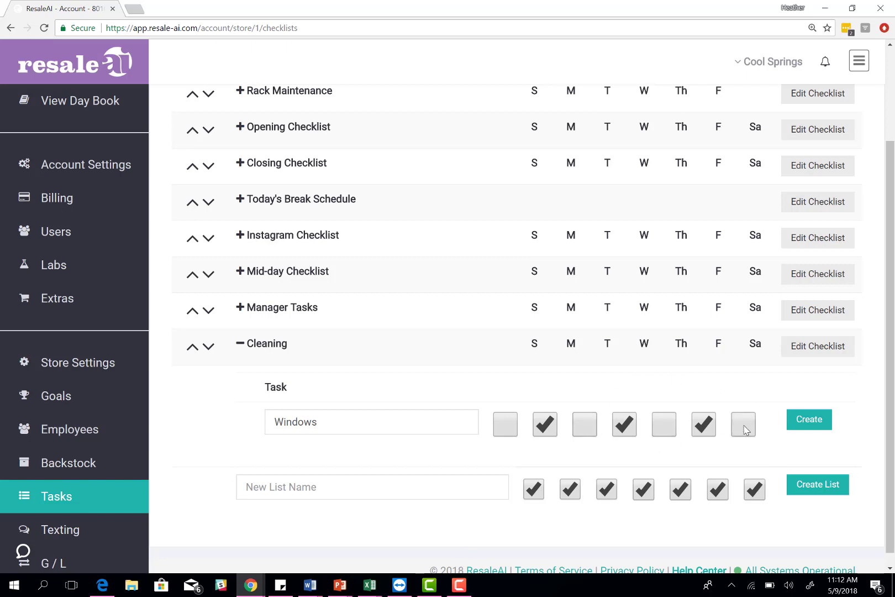
{"action": "left_click", "coordinate": [805, 423]}
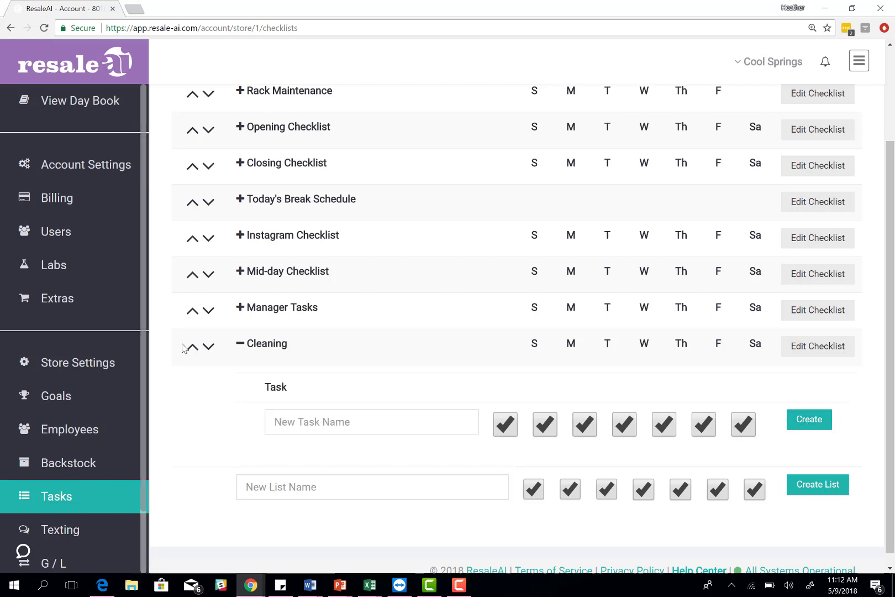
Step: Reload the task lists and delete the Windows task from Cleaning
{"action": "left_click", "coordinate": [44, 28]}
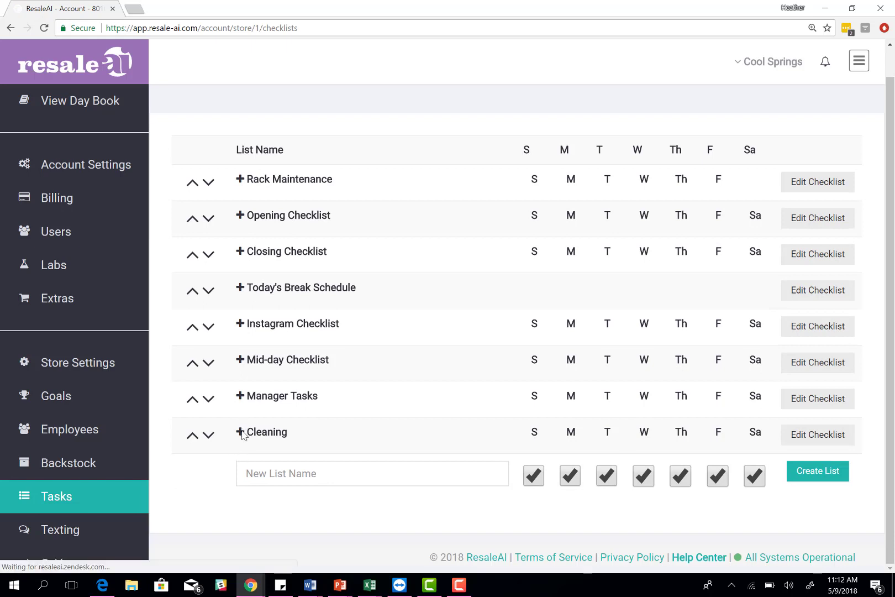
{"action": "left_click", "coordinate": [241, 430]}
{"action": "scroll", "coordinate": [396, 416], "scroll_direction": "down", "scroll_amount": 2}
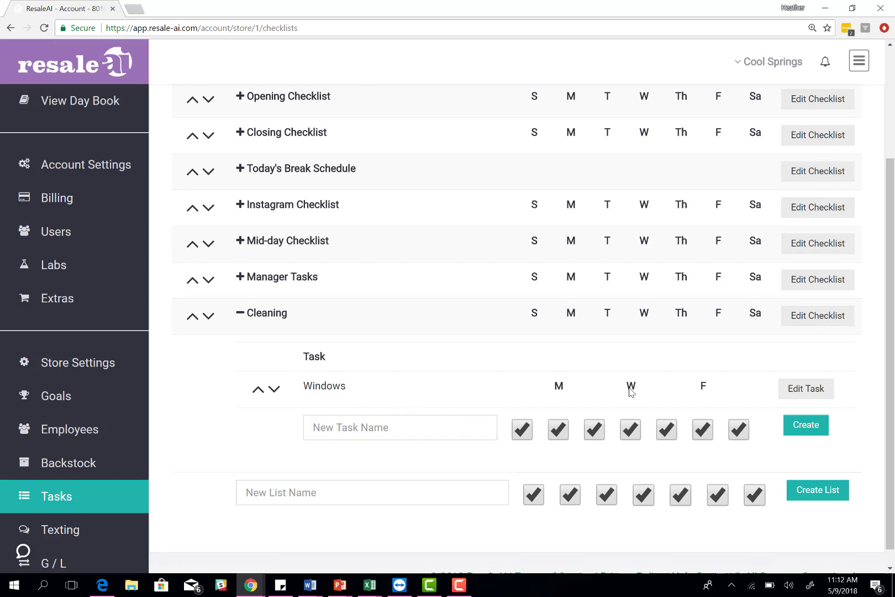
{"action": "left_click", "coordinate": [796, 389]}
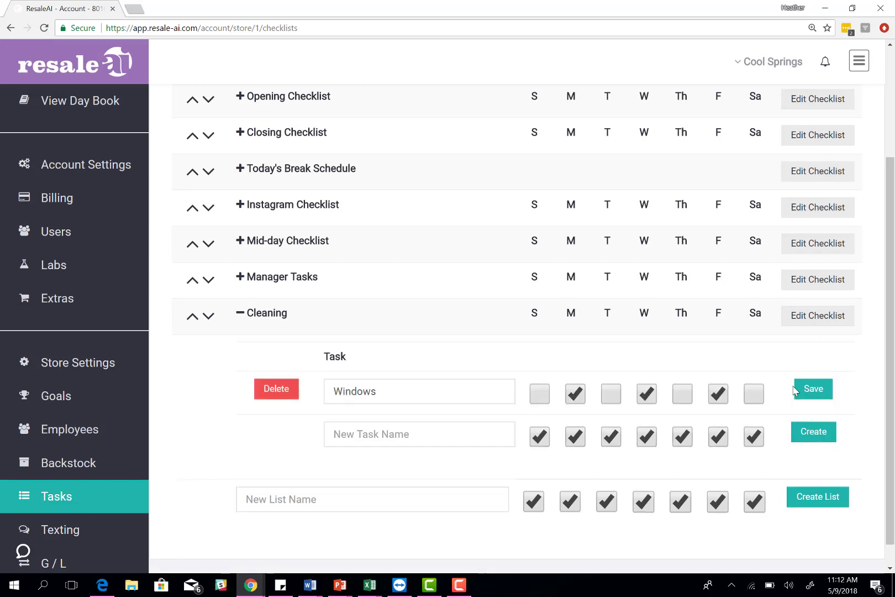
{"action": "left_click", "coordinate": [402, 392]}
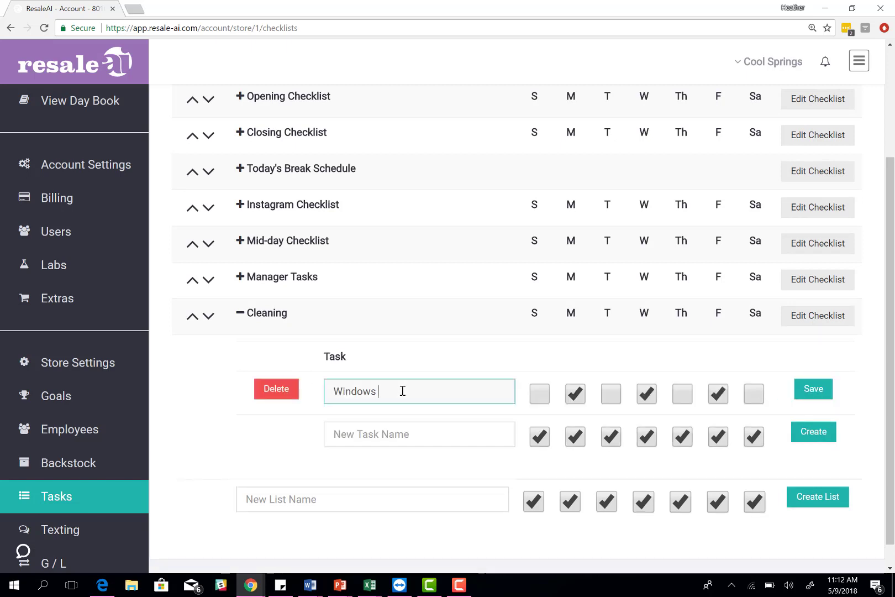
{"action": "left_click", "coordinate": [270, 390]}
{"action": "left_click", "coordinate": [485, 91]}
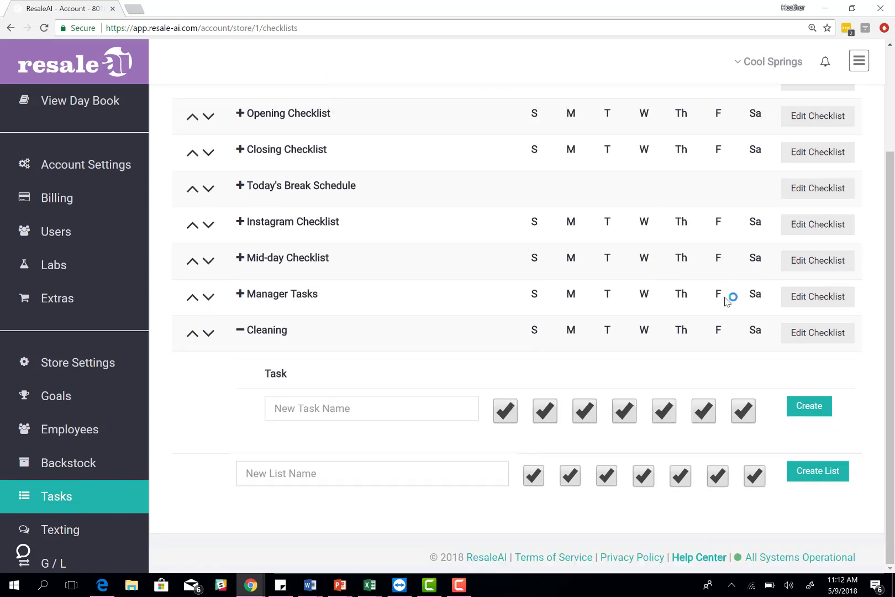
Step: Delete the whole Cleaning list, leaving Manager Tasks as the last list
{"action": "left_click", "coordinate": [810, 334]}
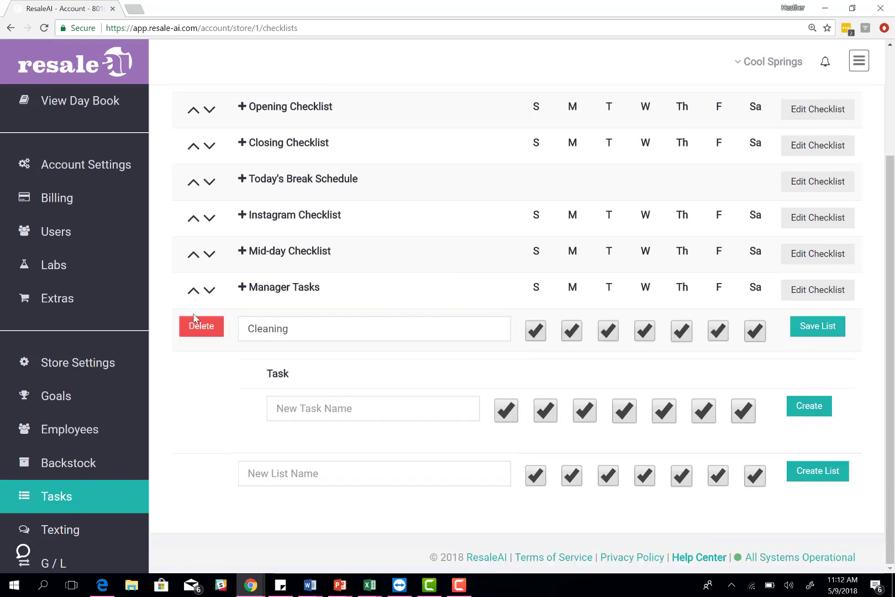
{"action": "left_click", "coordinate": [191, 333]}
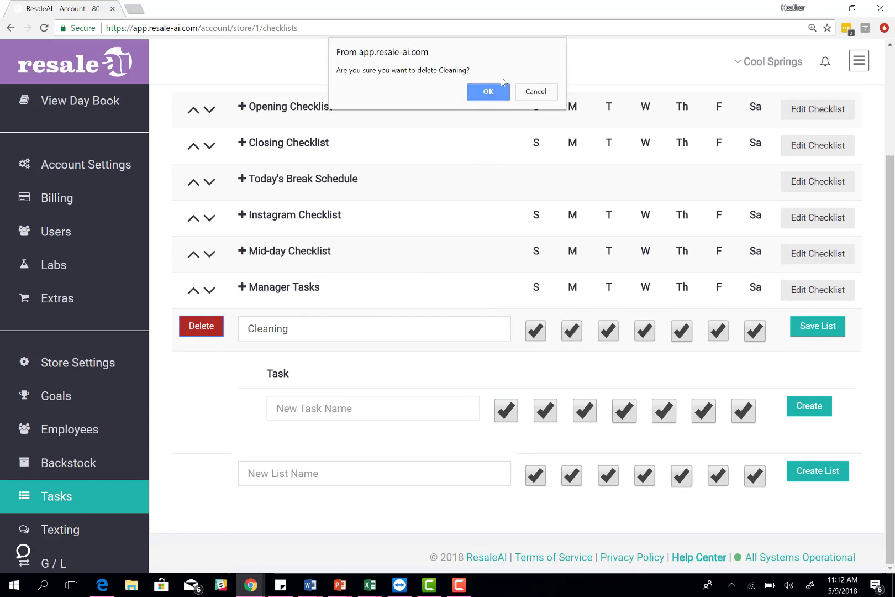
{"action": "left_click", "coordinate": [488, 92]}
{"action": "scroll", "coordinate": [256, 286], "scroll_direction": "up", "scroll_amount": 2}
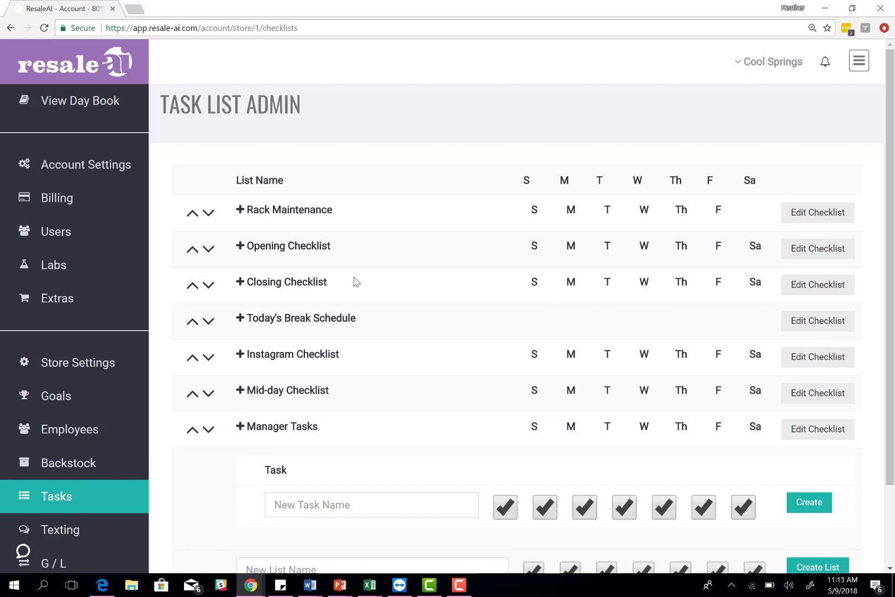
{"action": "scroll", "coordinate": [266, 286], "scroll_direction": "down", "scroll_amount": 2}
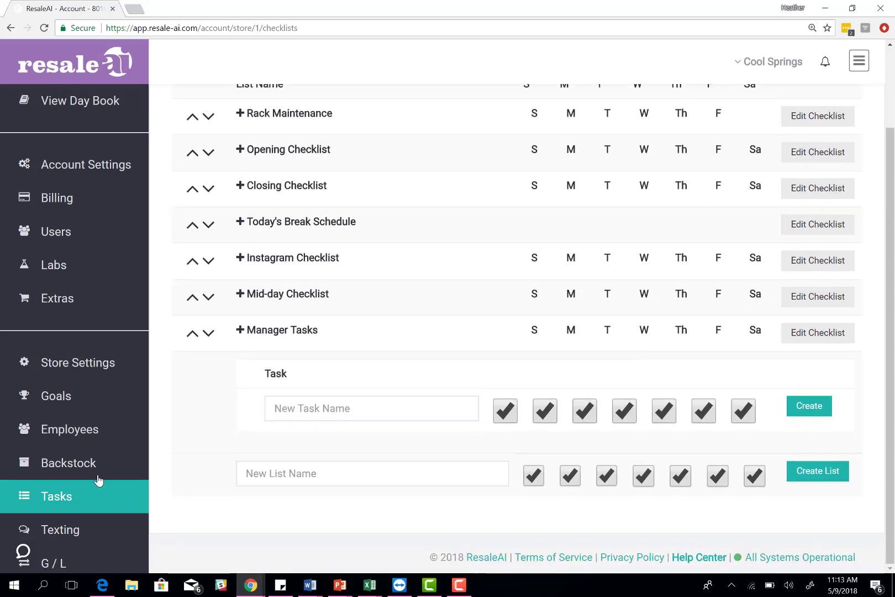
Step: Open the Texting messages page and clear stray characters typed in the new message row
{"action": "left_click", "coordinate": [85, 531]}
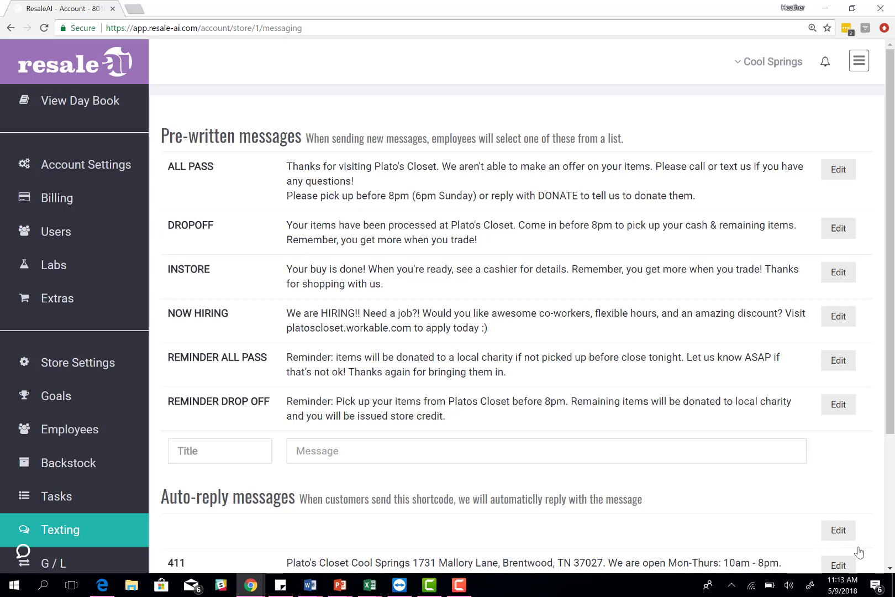
{"action": "left_click", "coordinate": [230, 451]}
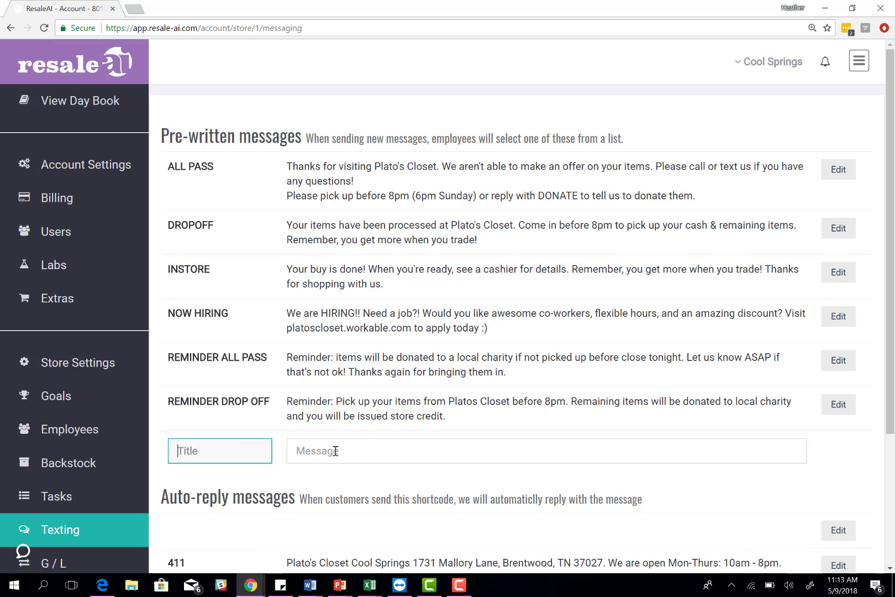
{"action": "left_click", "coordinate": [375, 452]}
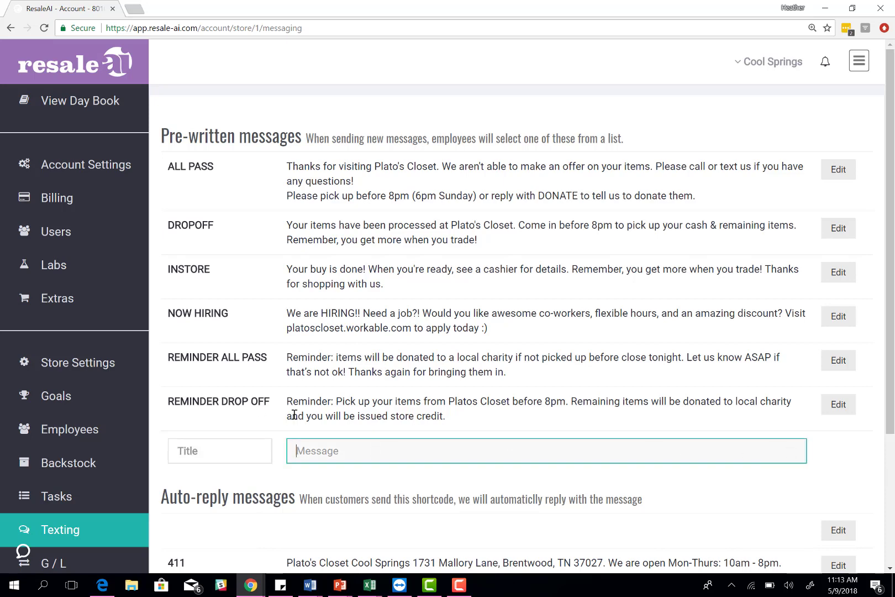
{"action": "type", "text": "JK"}
{"action": "key", "text": "BackSpace"}
{"action": "key", "text": "BackSpace"}
Step: Draft a message titled 'Test' with text 'All APass', then delete both entries
{"action": "left_click", "coordinate": [228, 439]}
{"action": "type", "text": "Test"}
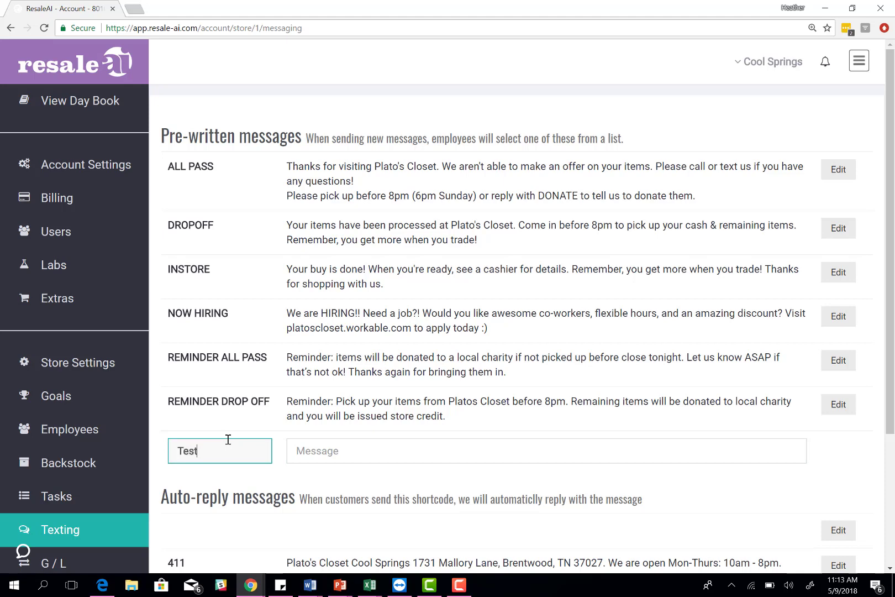
{"action": "key", "text": "Tab"}
{"action": "type", "text": "All APass"}
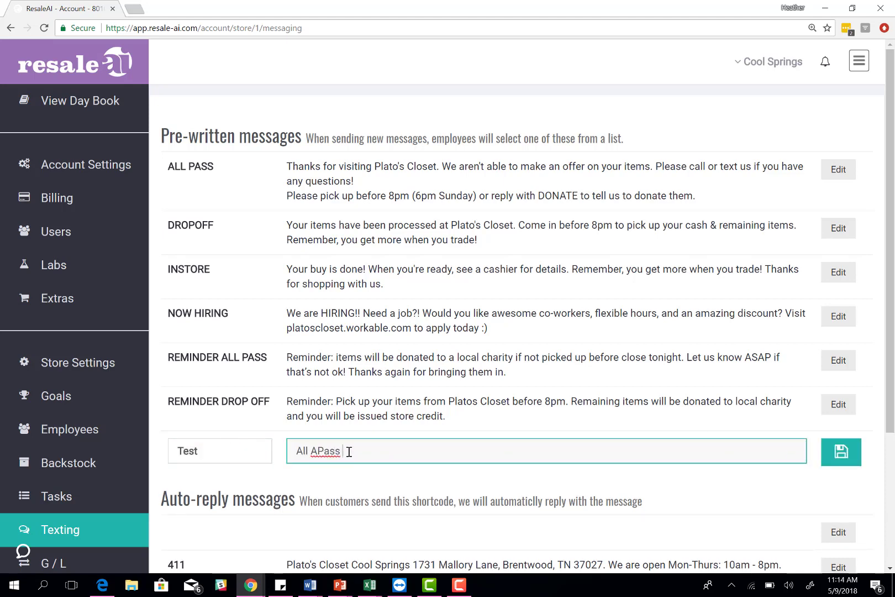
{"action": "left_click_drag", "start_coordinate": [348, 452], "coordinate": [220, 443]}
{"action": "key", "text": "BackSpace"}
{"action": "double_click", "coordinate": [220, 444]}
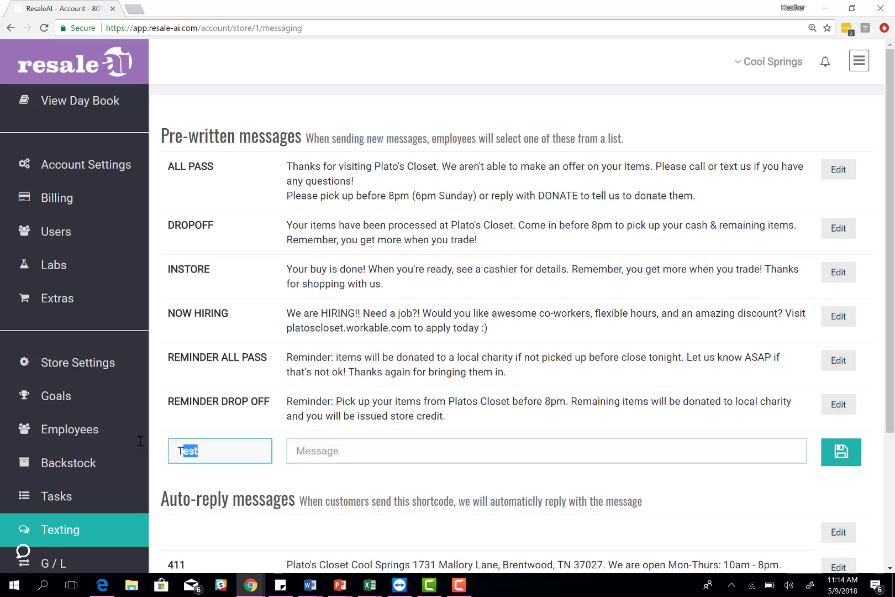
{"action": "key", "text": "BackSpace"}
{"action": "scroll", "coordinate": [276, 420], "scroll_direction": "down", "scroll_amount": 3}
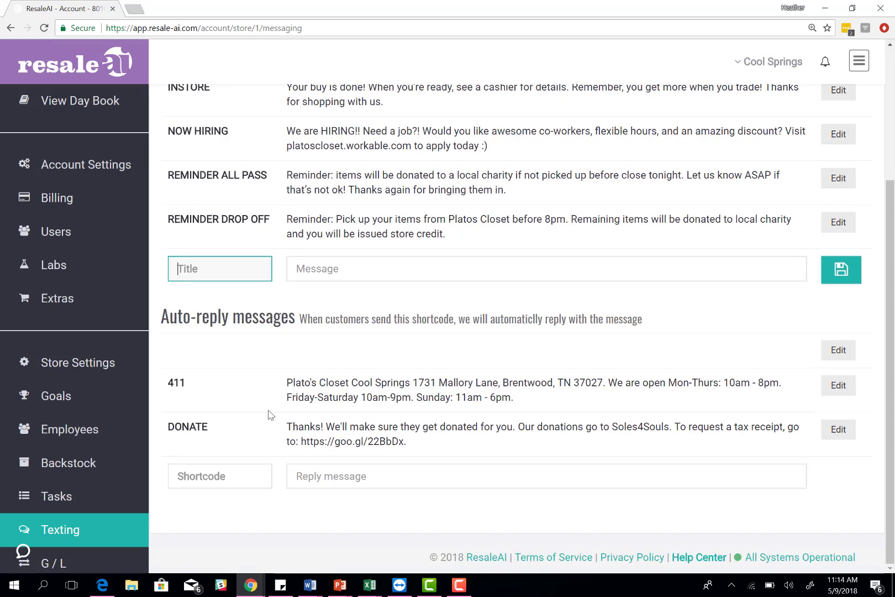
Step: Select the DONATE shortcode in the auto-reply messages
{"action": "left_click", "coordinate": [246, 402]}
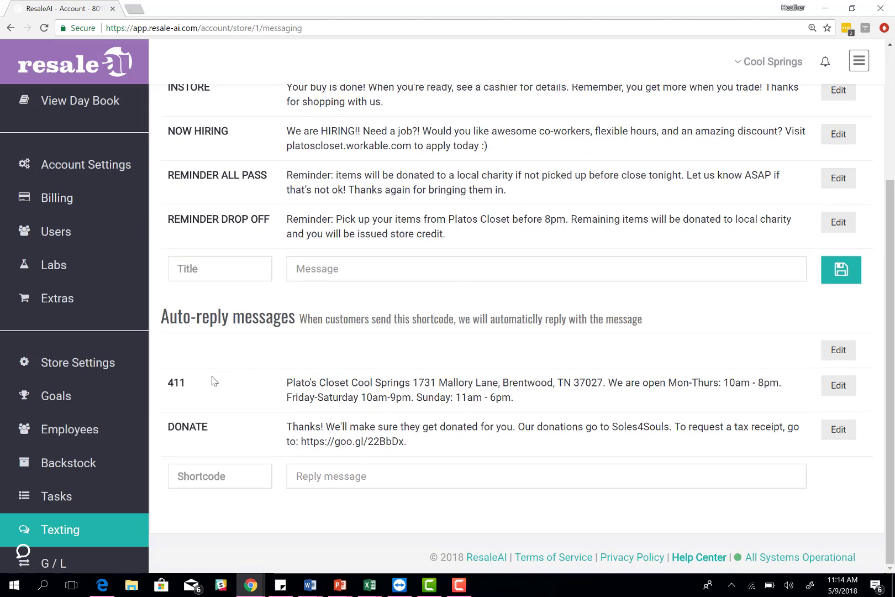
{"action": "left_click_drag", "start_coordinate": [197, 427], "coordinate": [171, 423]}
{"action": "double_click", "coordinate": [193, 426]}
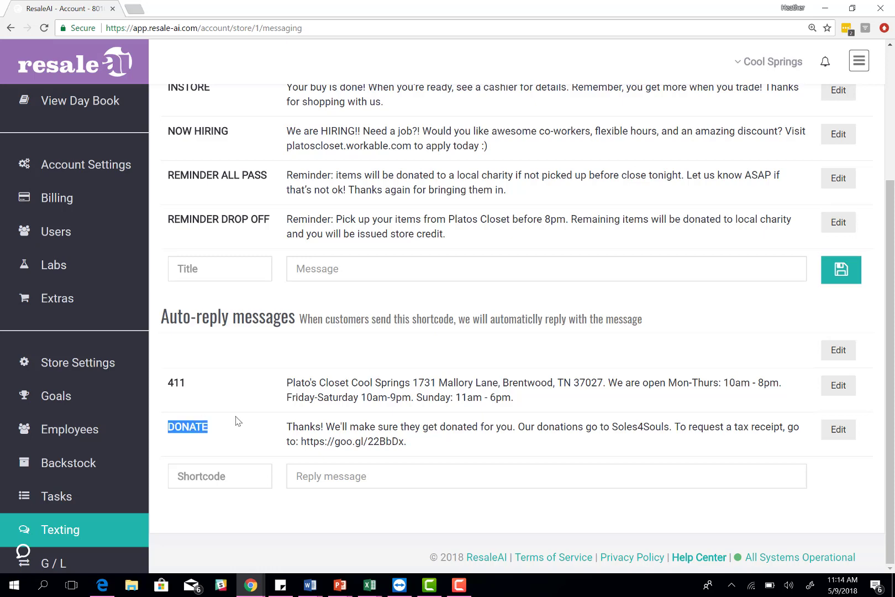
Step: Select the DONATE reply text, then view the Cool Springs Bookkeeping Assist G/L setup
{"action": "scroll", "coordinate": [275, 322], "scroll_direction": "up", "scroll_amount": 3}
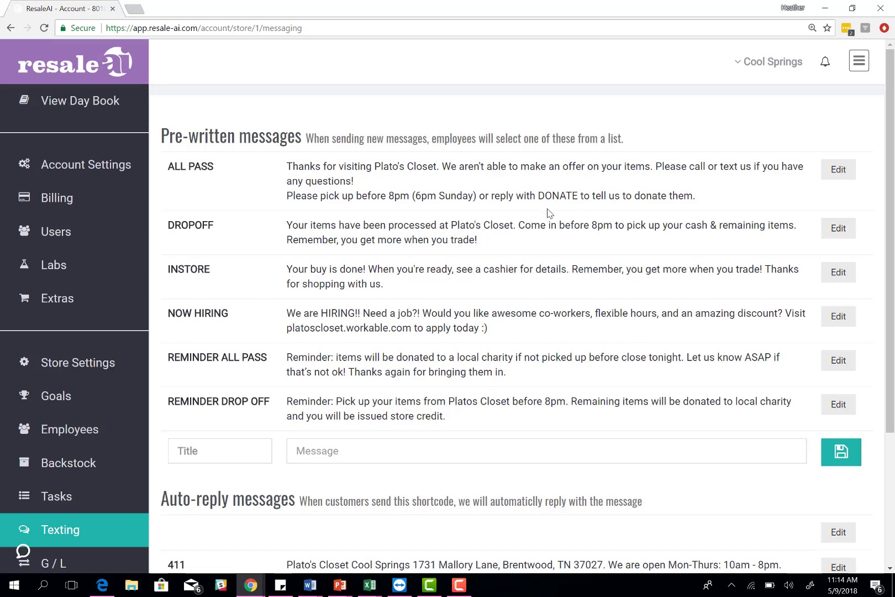
{"action": "scroll", "coordinate": [549, 210], "scroll_direction": "down", "scroll_amount": 3}
{"action": "left_click_drag", "start_coordinate": [440, 442], "coordinate": [248, 425]}
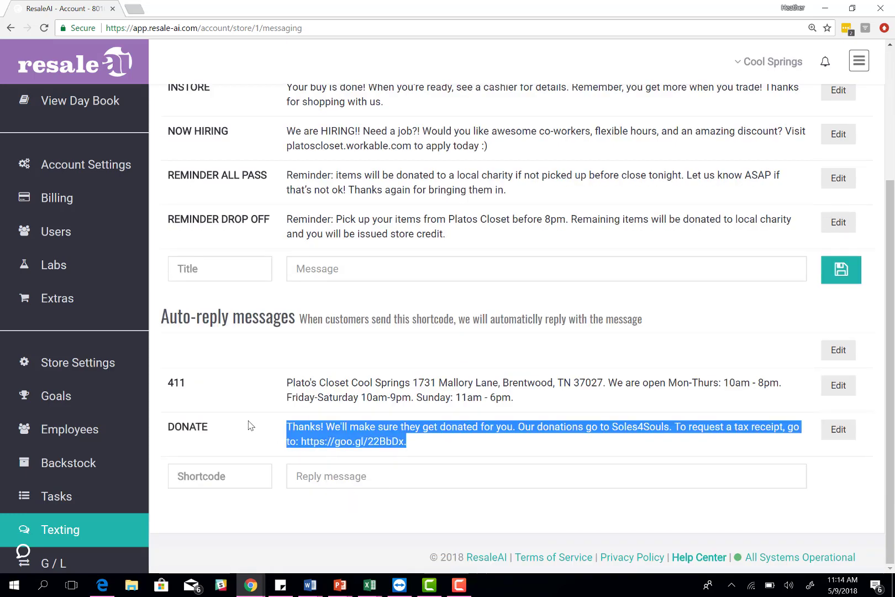
{"action": "left_click", "coordinate": [264, 433]}
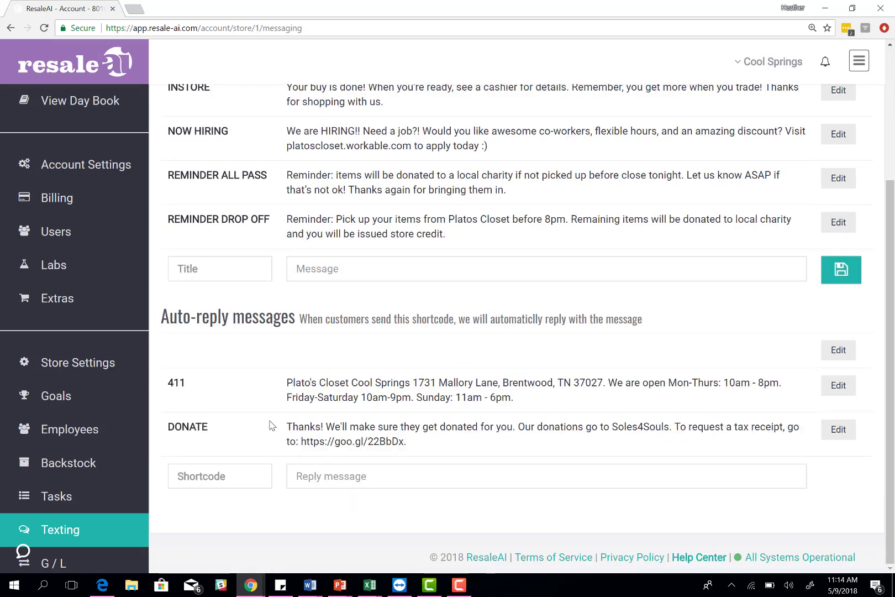
{"action": "left_click", "coordinate": [54, 562]}
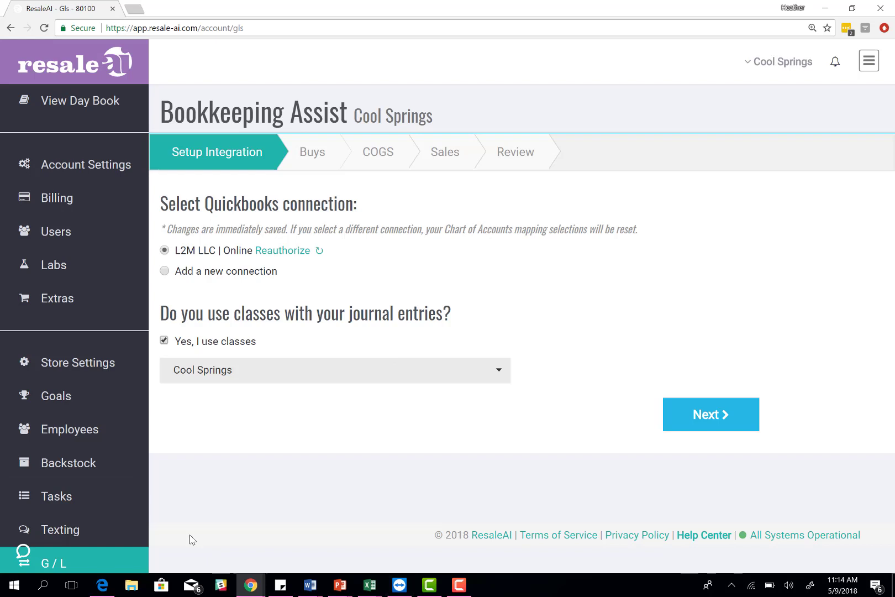
{"action": "left_click", "coordinate": [22, 551]}
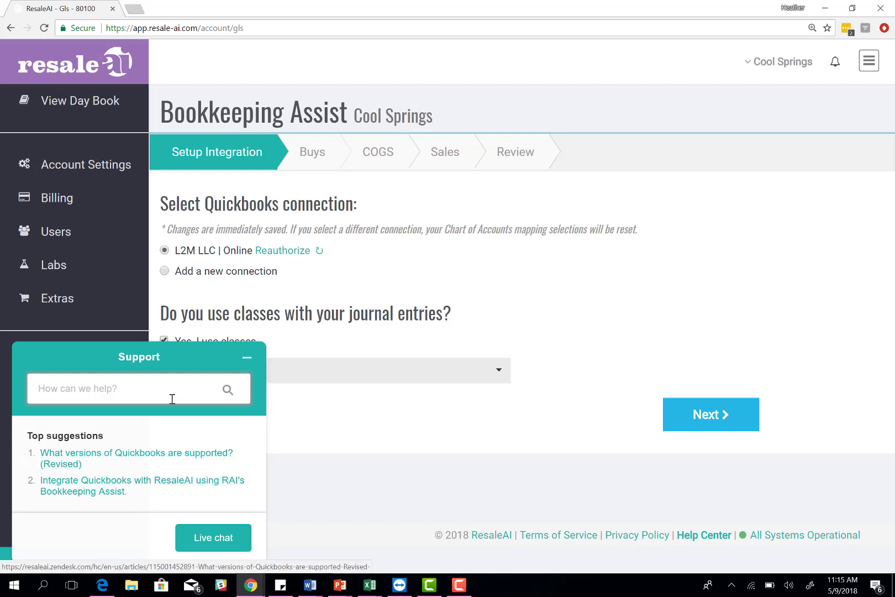
{"action": "left_click", "coordinate": [247, 361]}
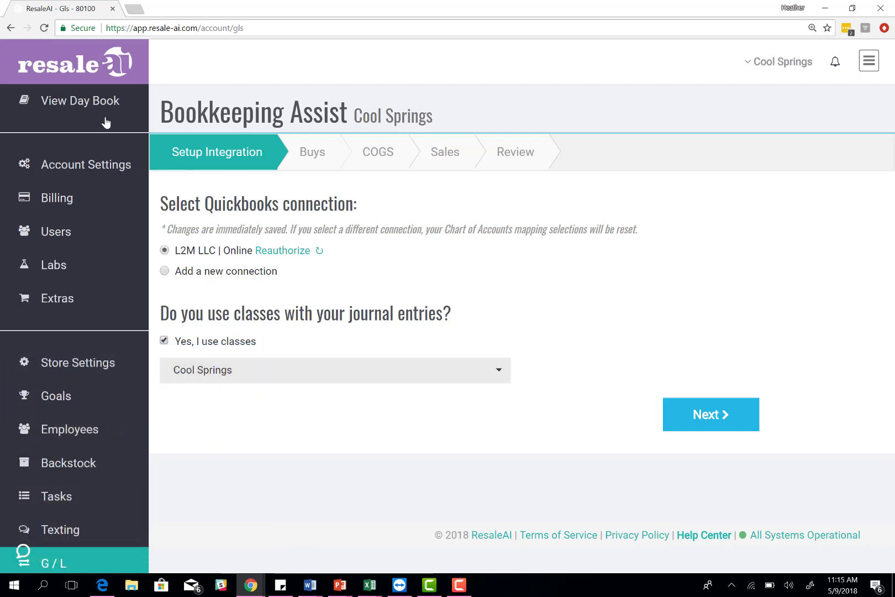